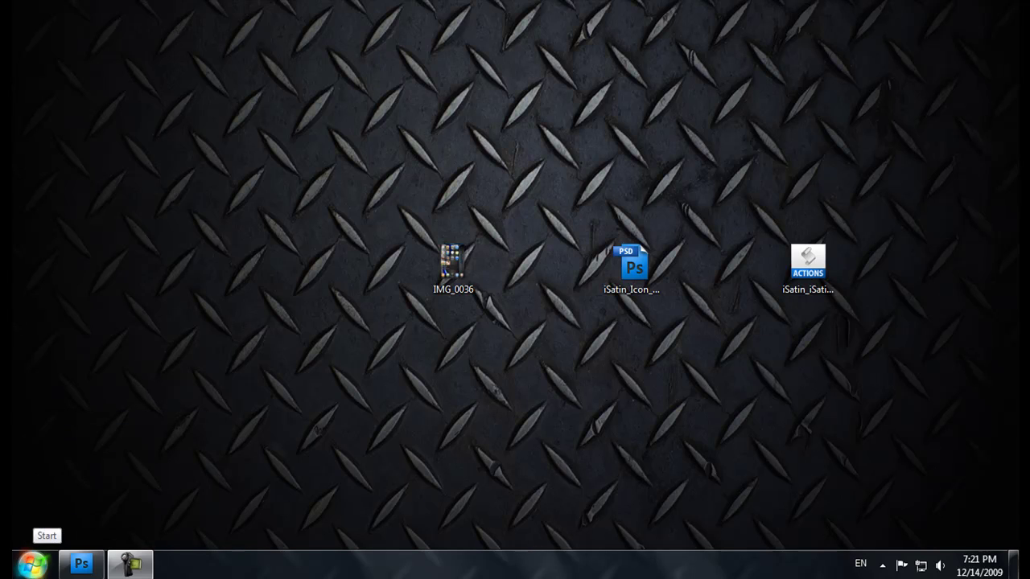
- Glance at the Computer drives view, close it, then search the Start menu for 'Wins'
left_click(32, 564)
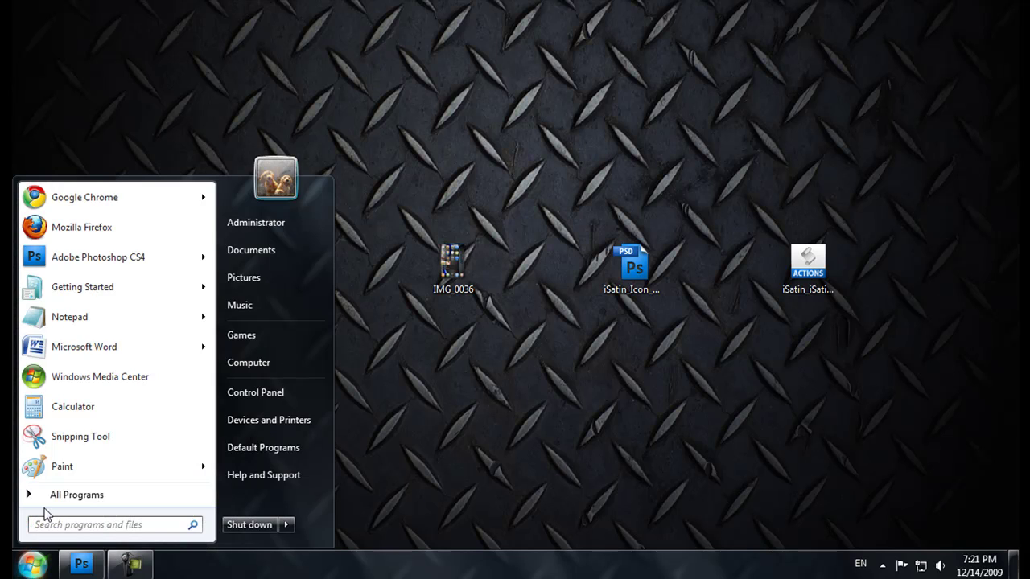
left_click(245, 363)
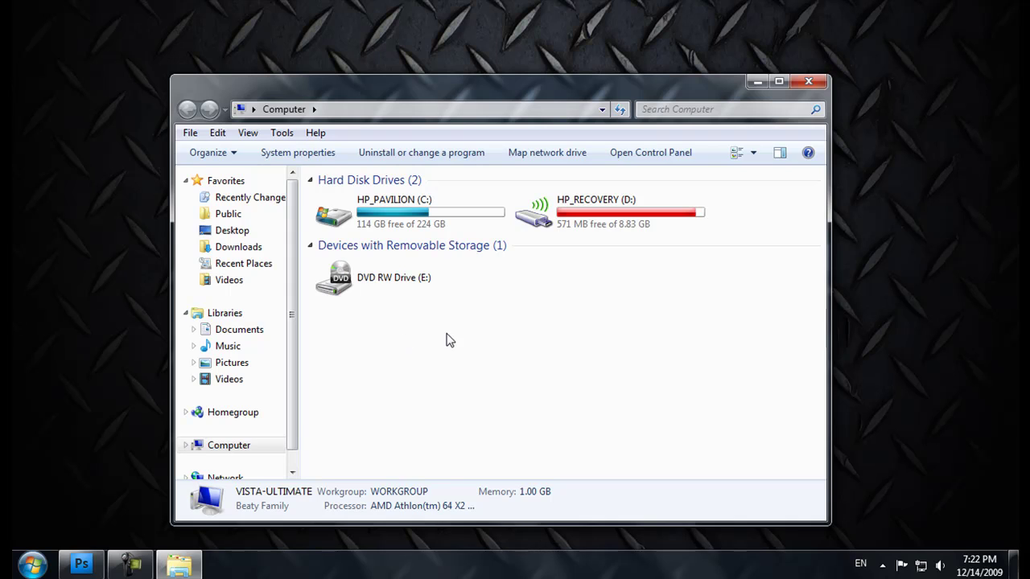
left_click_drag(474, 358, 605, 357)
left_click(808, 81)
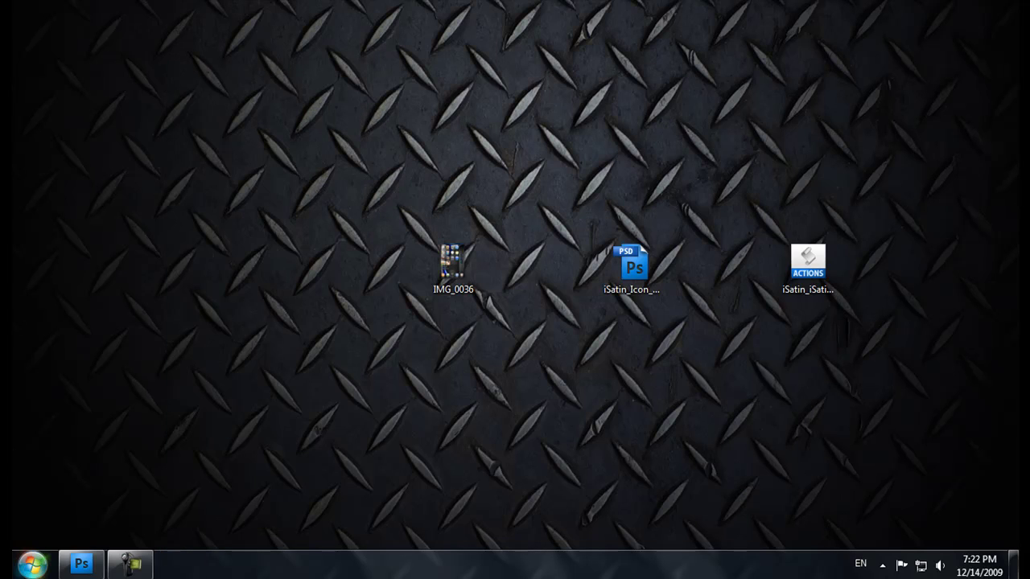
left_click(32, 565)
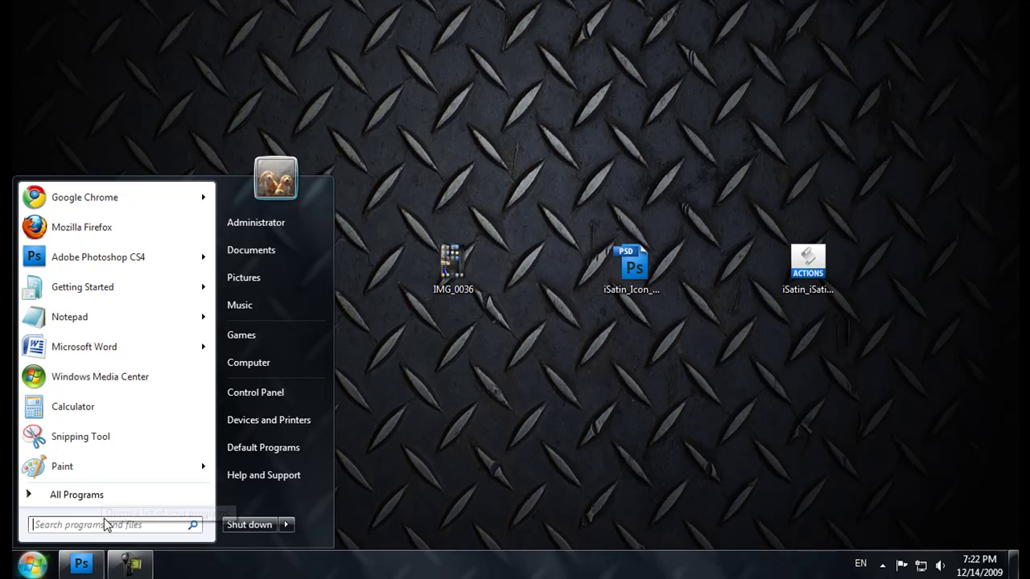
type("Wins")
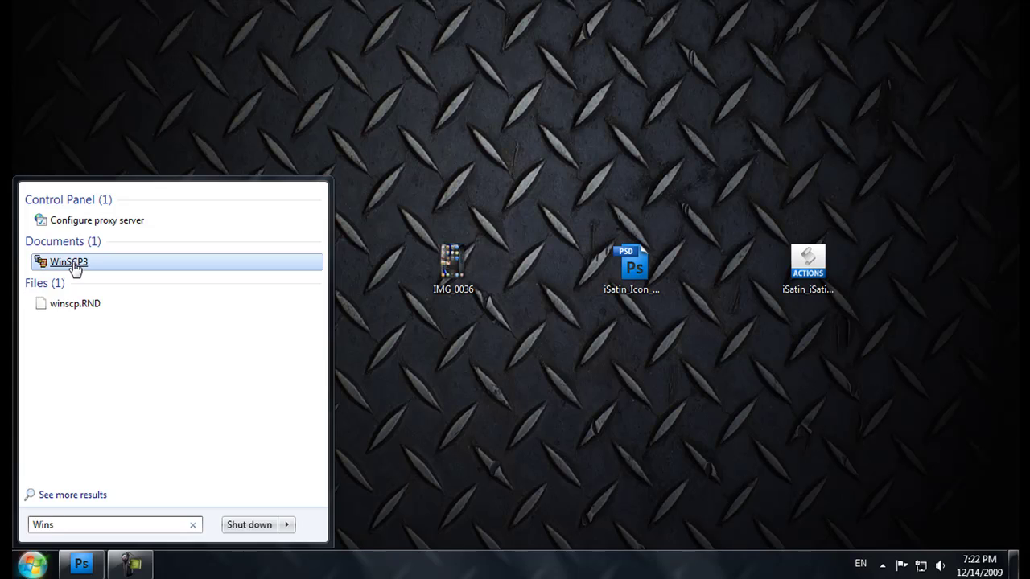
- Launch WinSCP3 and log in to the iPod at 192.168.2.4 as root with its password
left_click(71, 262)
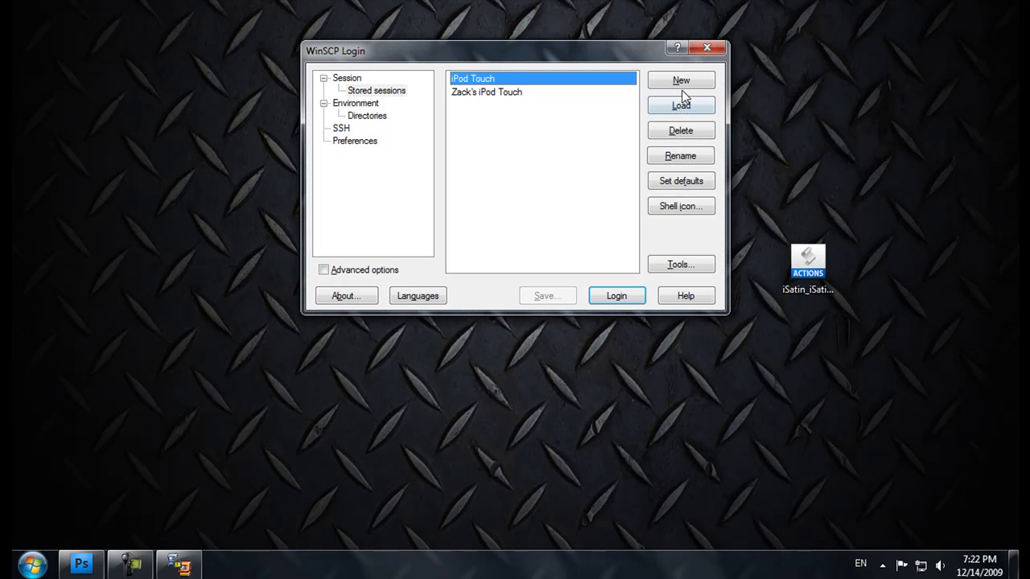
left_click(684, 84)
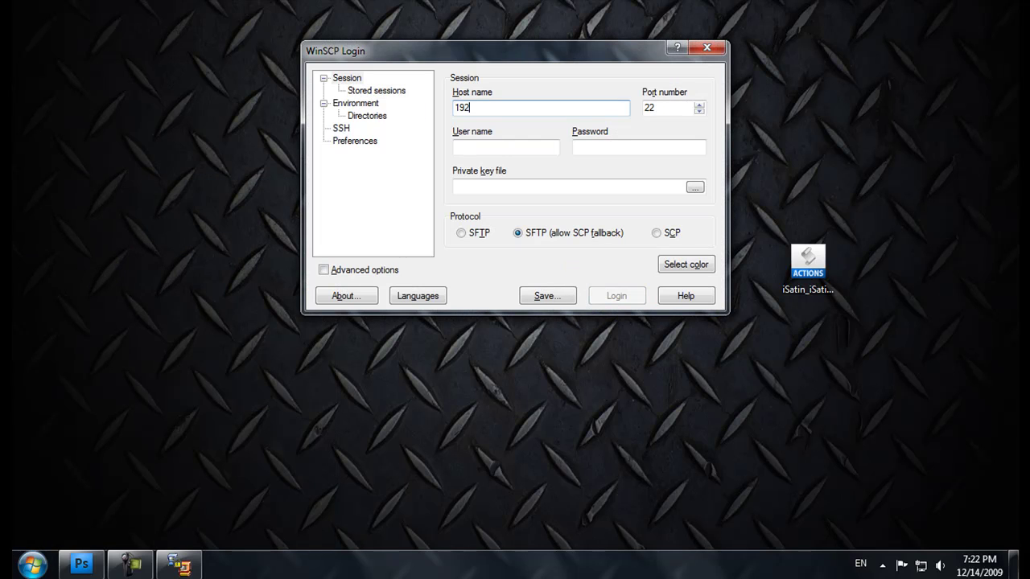
type("192.168.2.4")
left_click(506, 147)
type("ro")
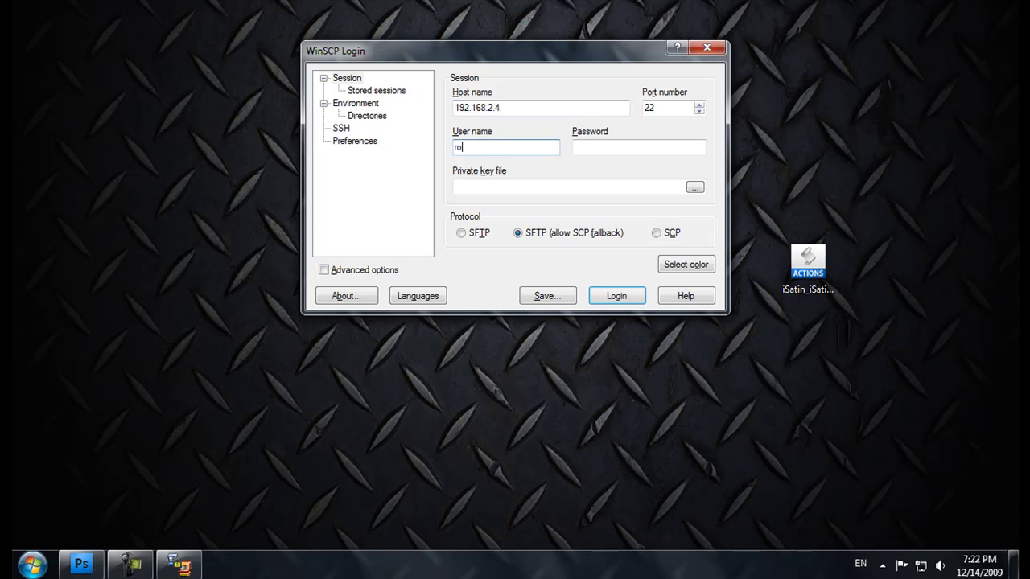
type("ot••")
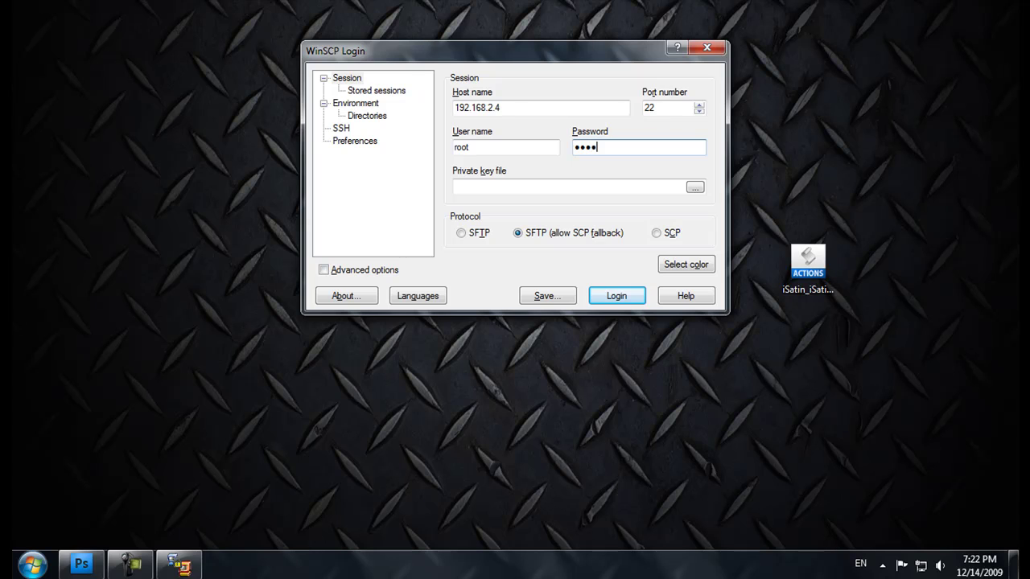
key("Return")
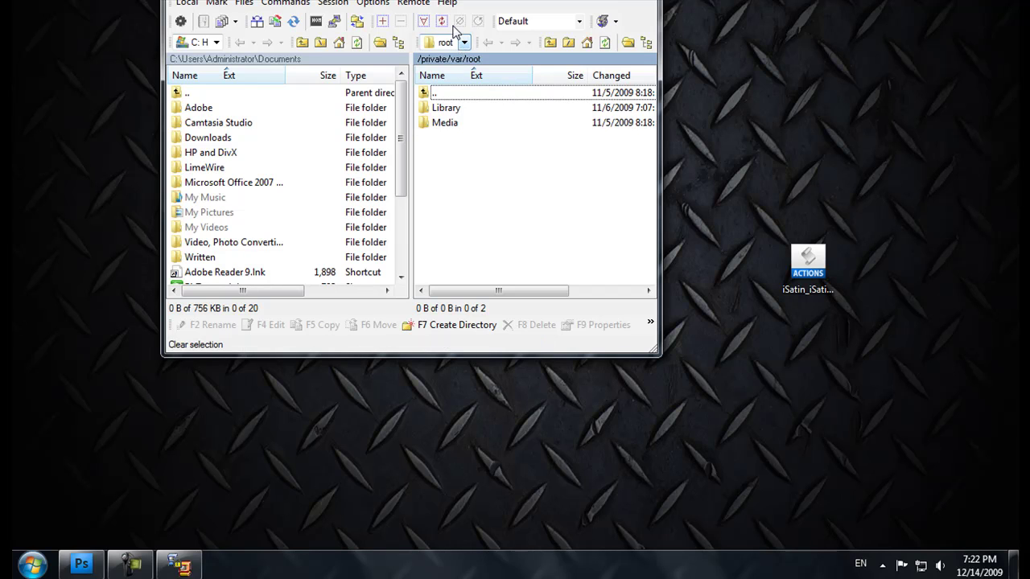
- Browse to /private/var/mobile/Media/DCIM/100APPLE on the iPod
left_click_drag(474, 3, 508, 69)
left_click(500, 113)
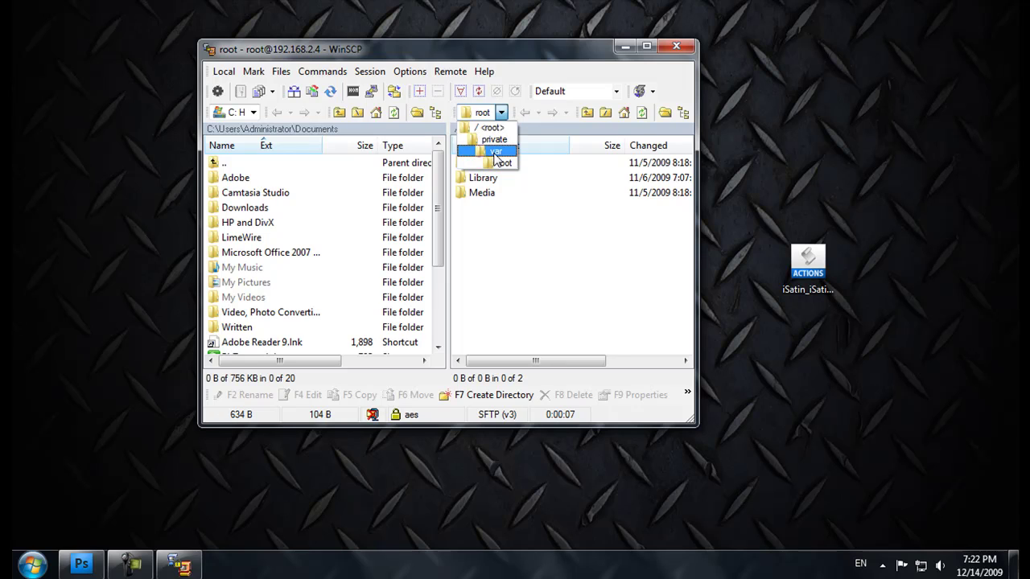
left_click(497, 153)
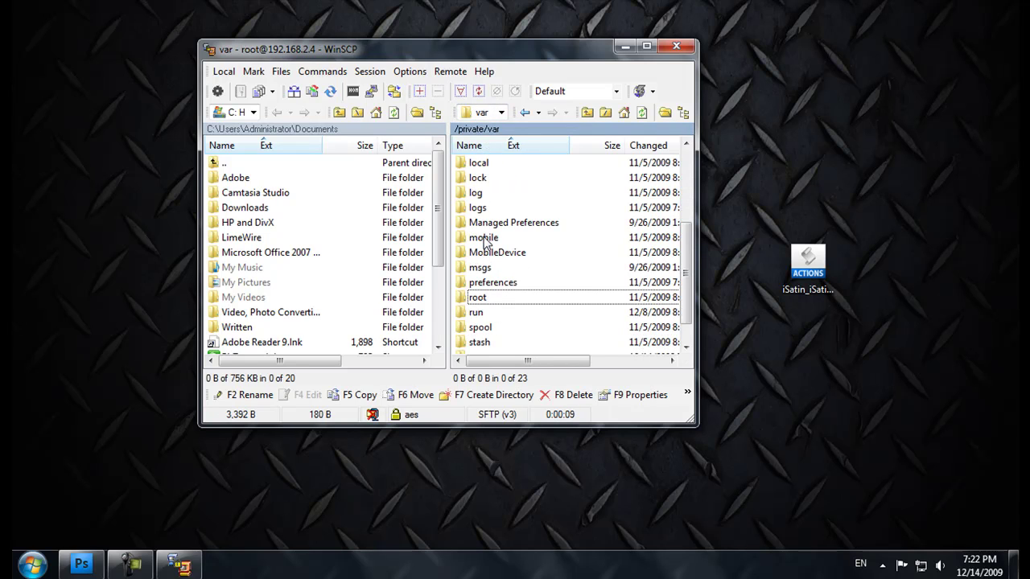
double_click(483, 239)
double_click(491, 222)
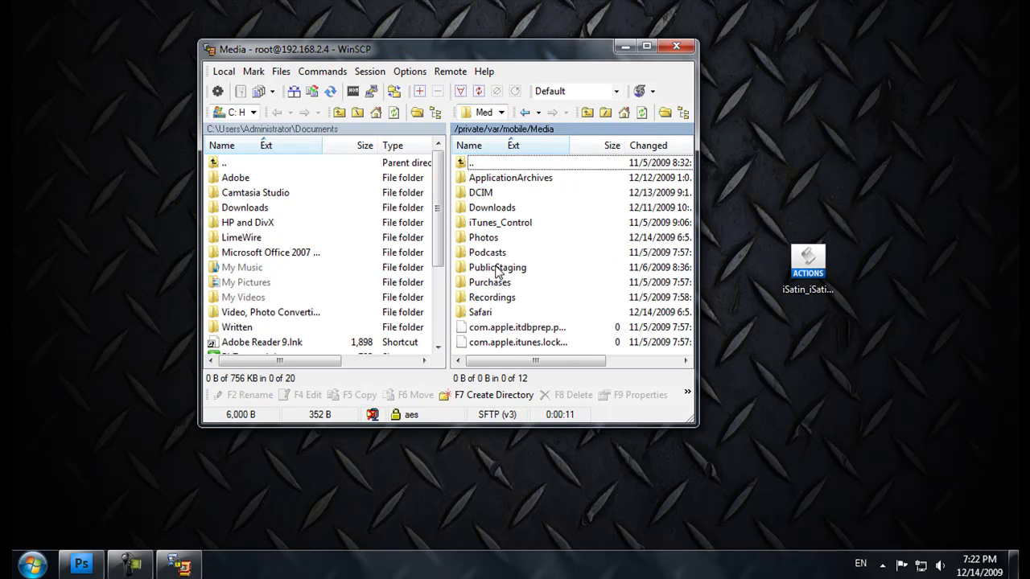
left_click(493, 193)
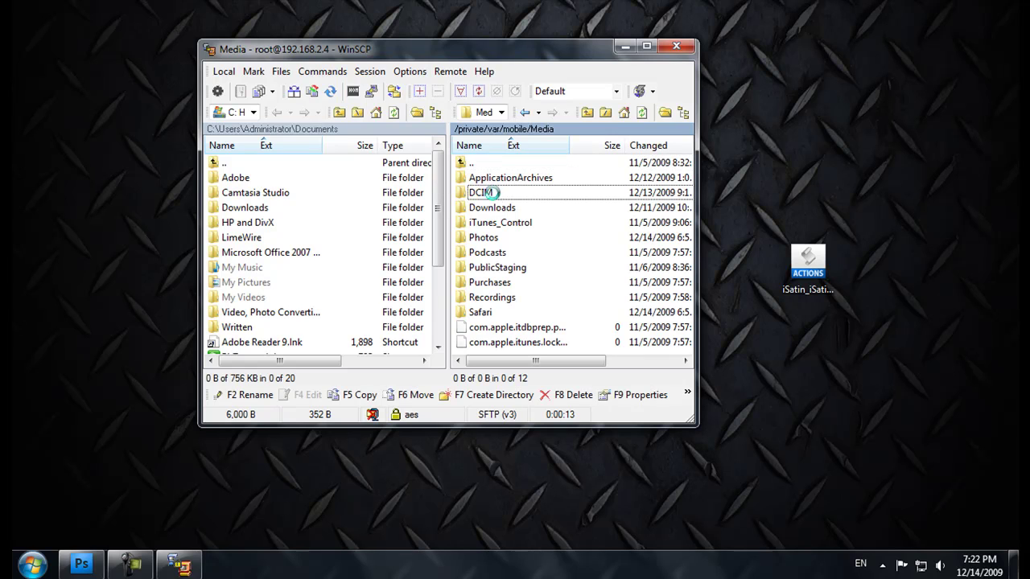
double_click(490, 193)
double_click(489, 194)
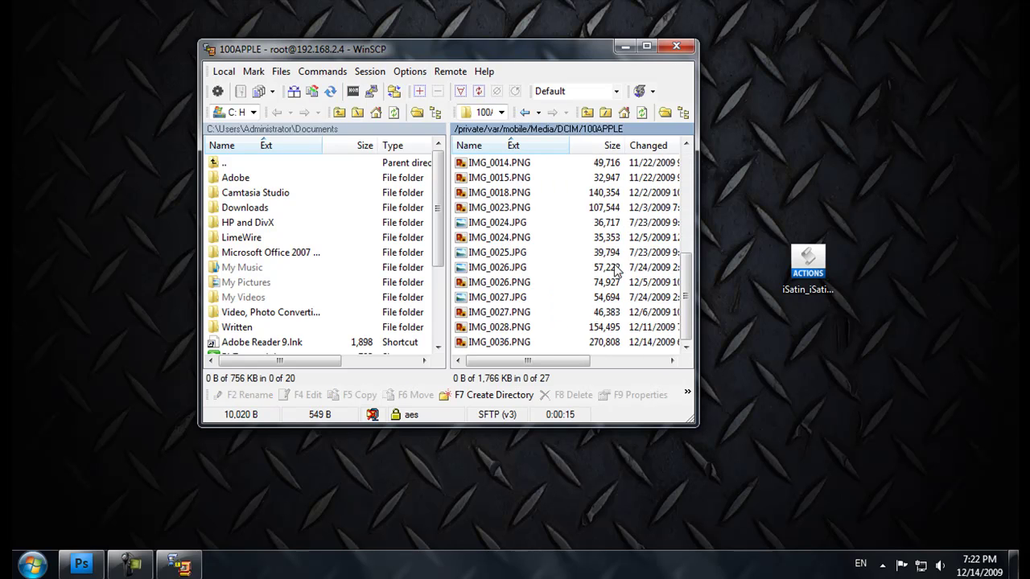
- Scroll through the 100APPLE photos, then end the session and close WinSCP
scroll(615, 272, "up", 5)
scroll(620, 271, "down", 5)
scroll(627, 257, "up", 2)
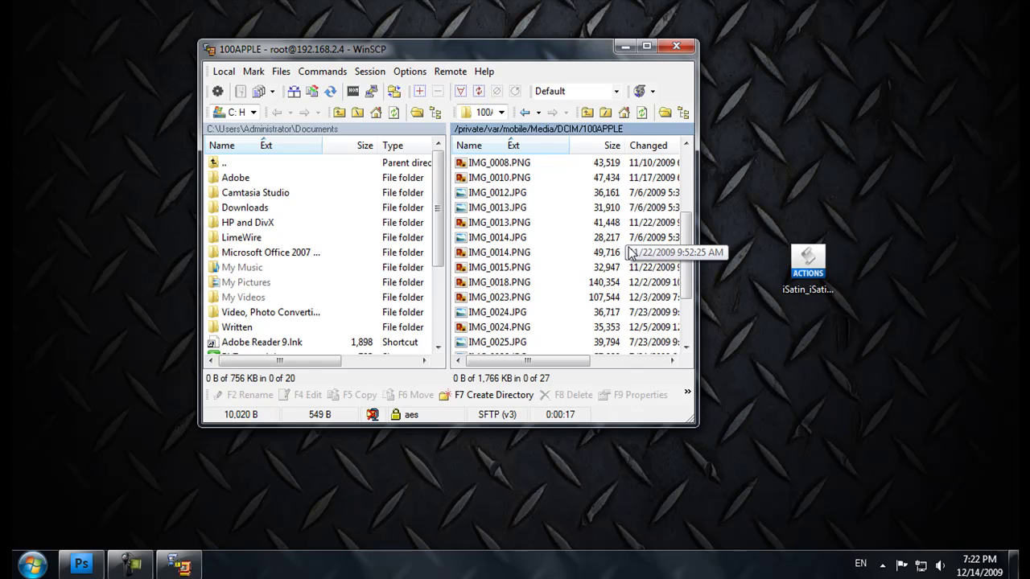
scroll(644, 298, "down", 2)
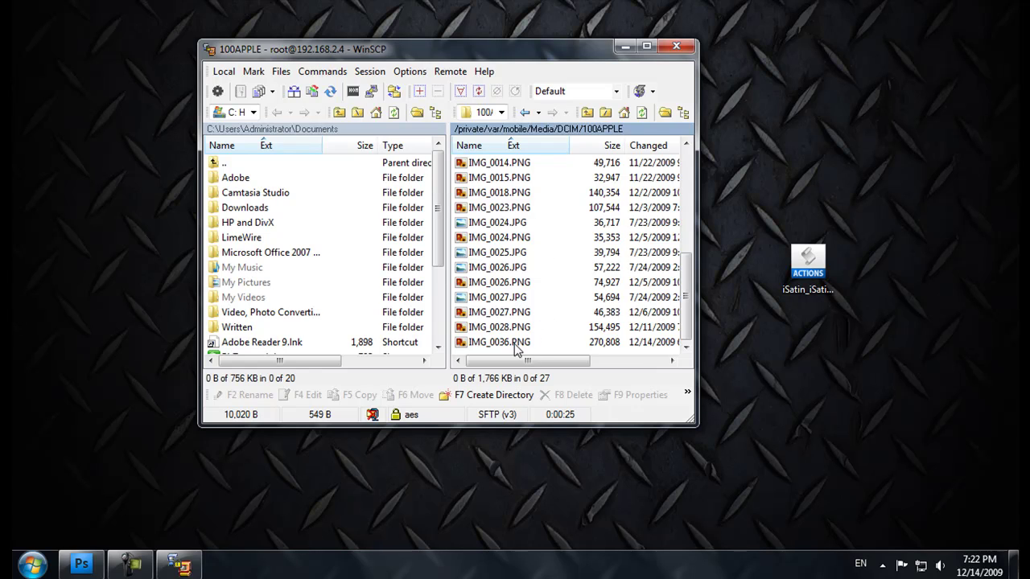
left_click(676, 46)
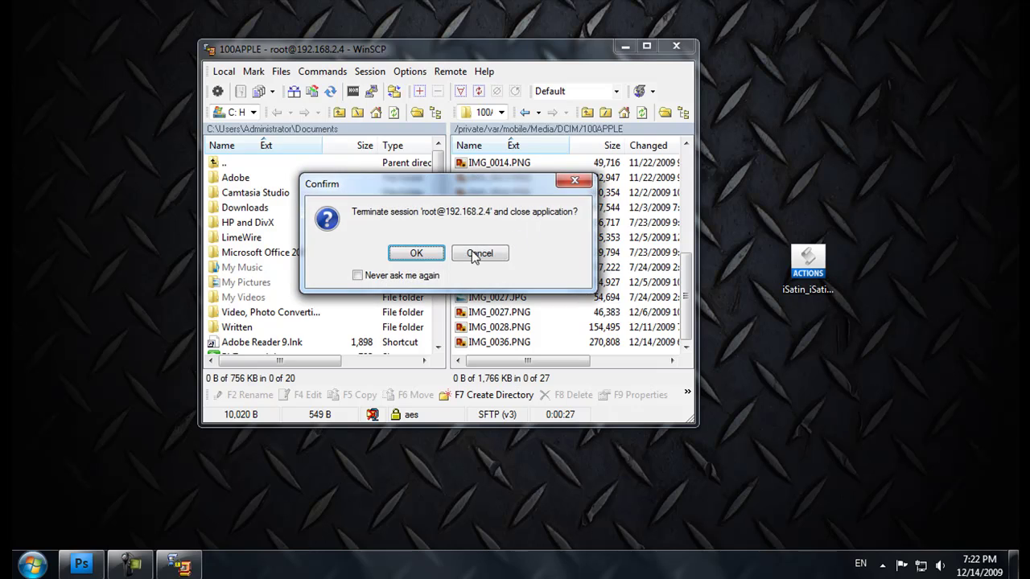
left_click(424, 253)
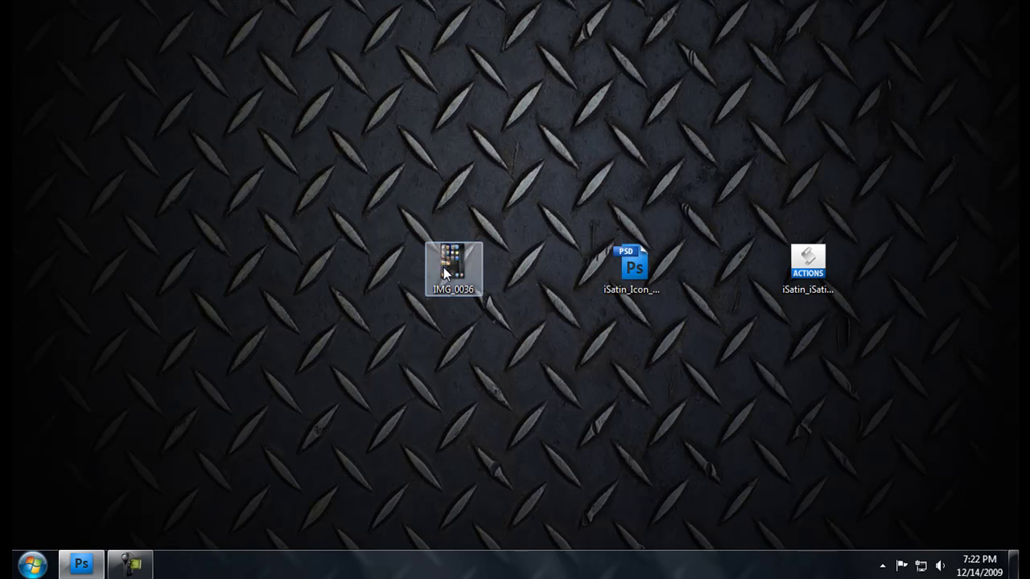
double_click(445, 273)
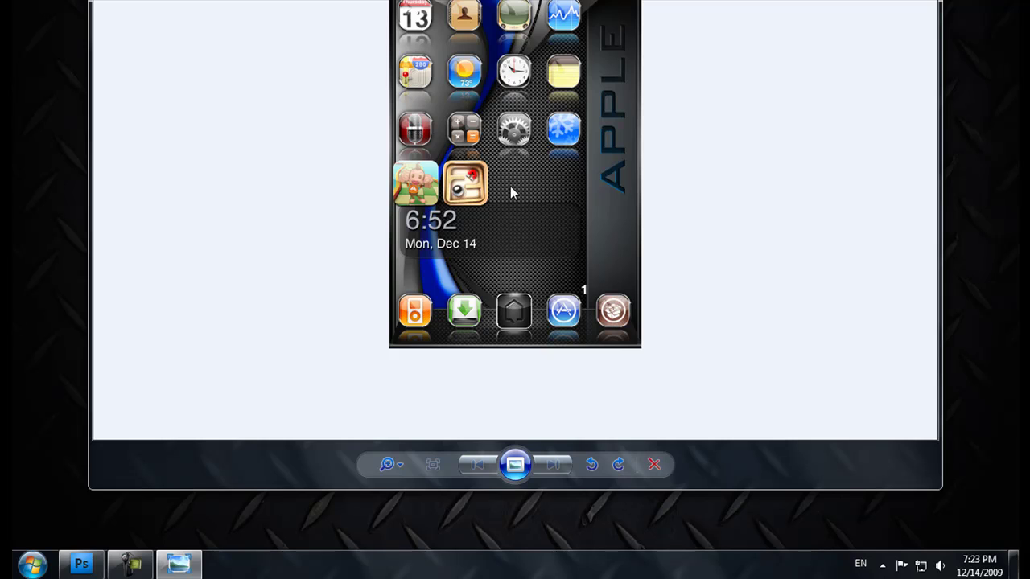
key("alt+F4")
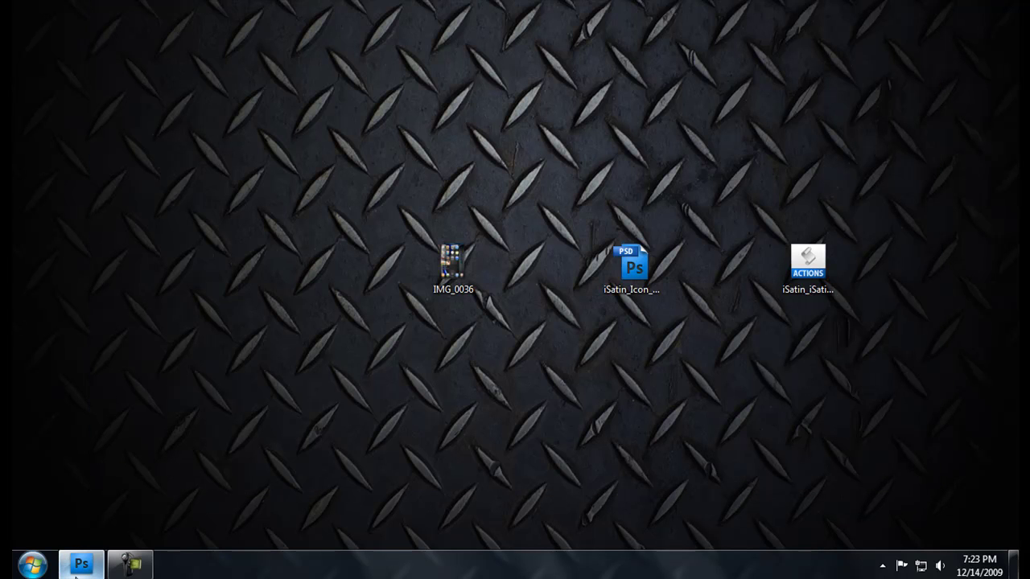
- Open IMG_0036 in Photoshop by dropping it from the desktop
left_click(75, 572)
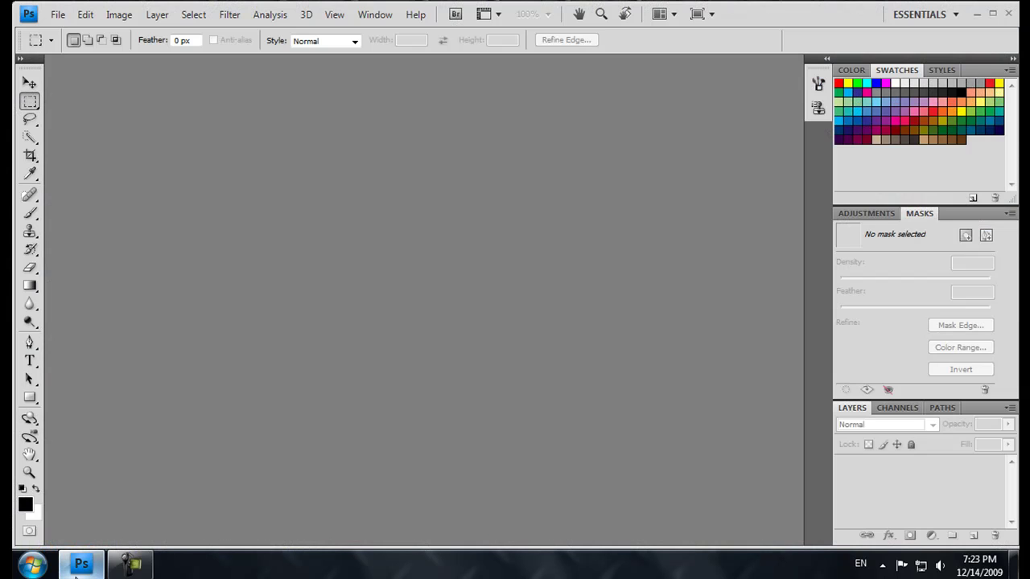
left_click(76, 571)
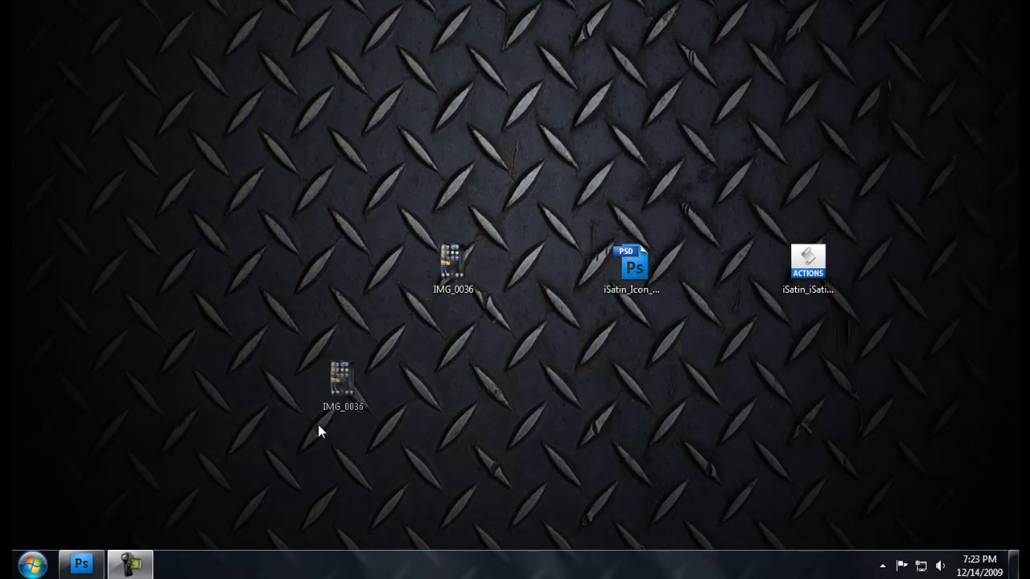
left_click_drag(341, 383, 211, 265)
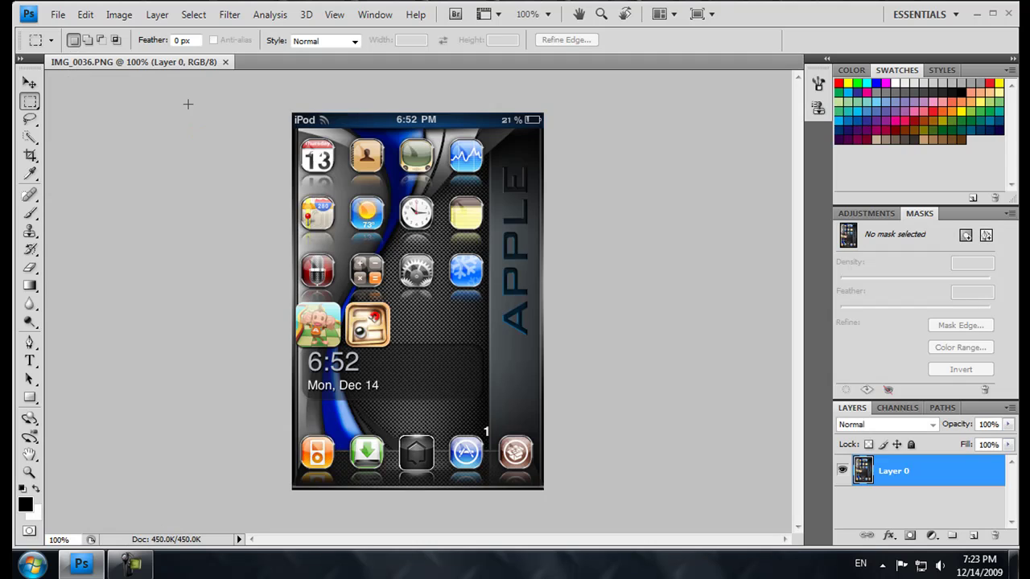
- Float IMG_0036.PNG in a small separate window, then minimize Photoshop to the desktop
left_click_drag(209, 62, 206, 102)
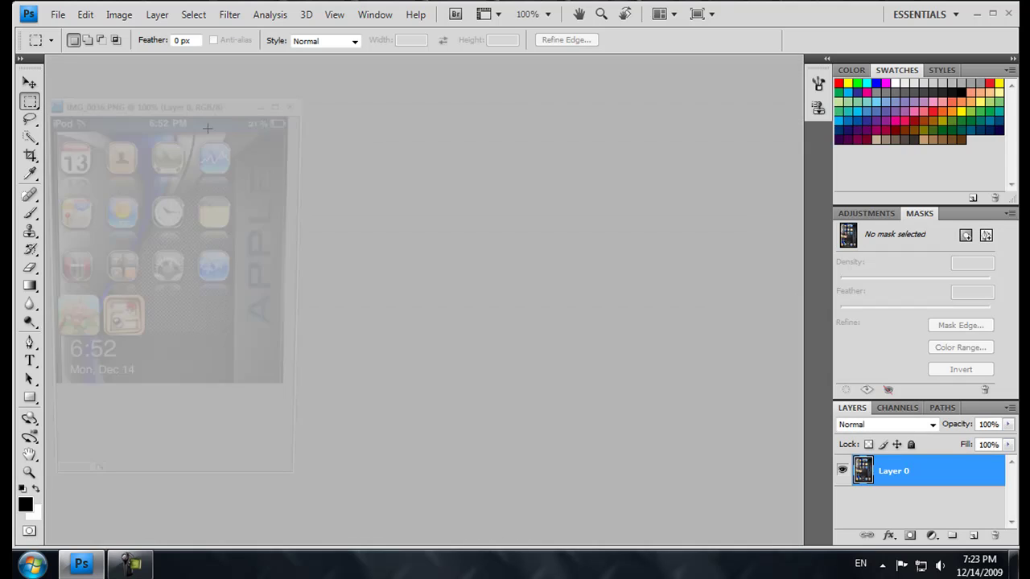
left_click_drag(308, 495, 195, 441)
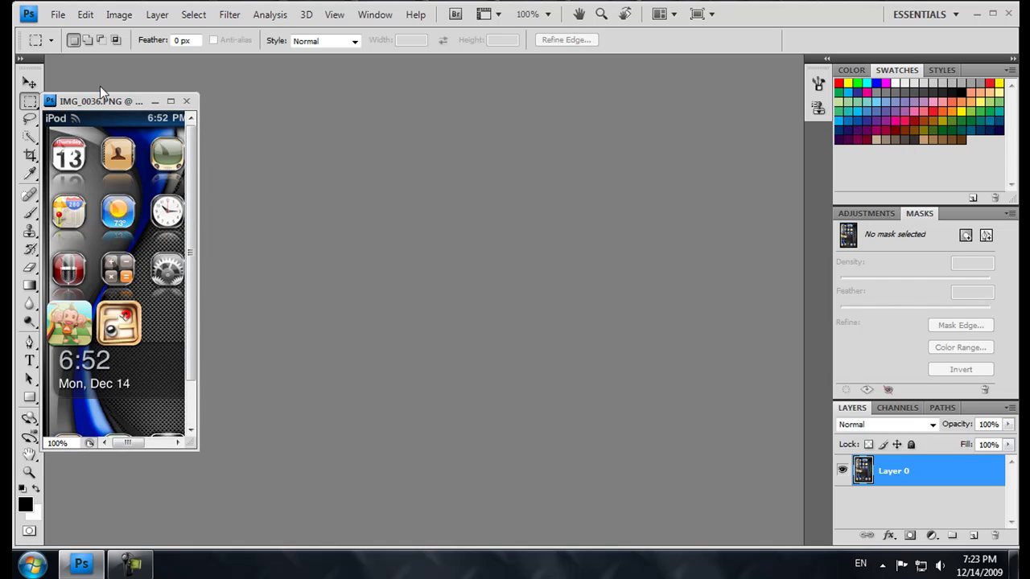
left_click_drag(99, 94, 97, 162)
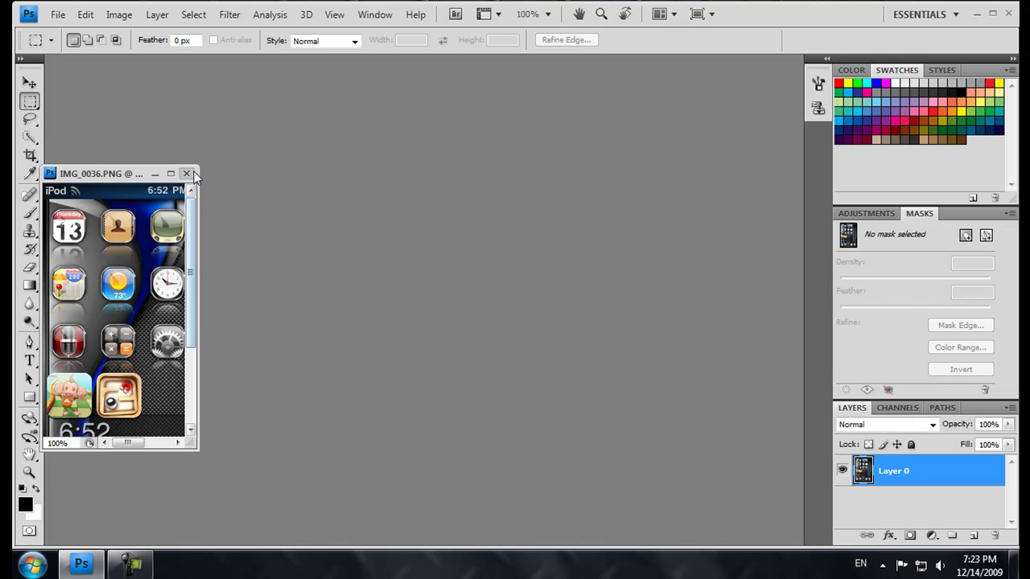
mouse_move(197, 168)
left_mouse_down()
mouse_move(181, 196)
mouse_move(195, 158)
left_mouse_up()
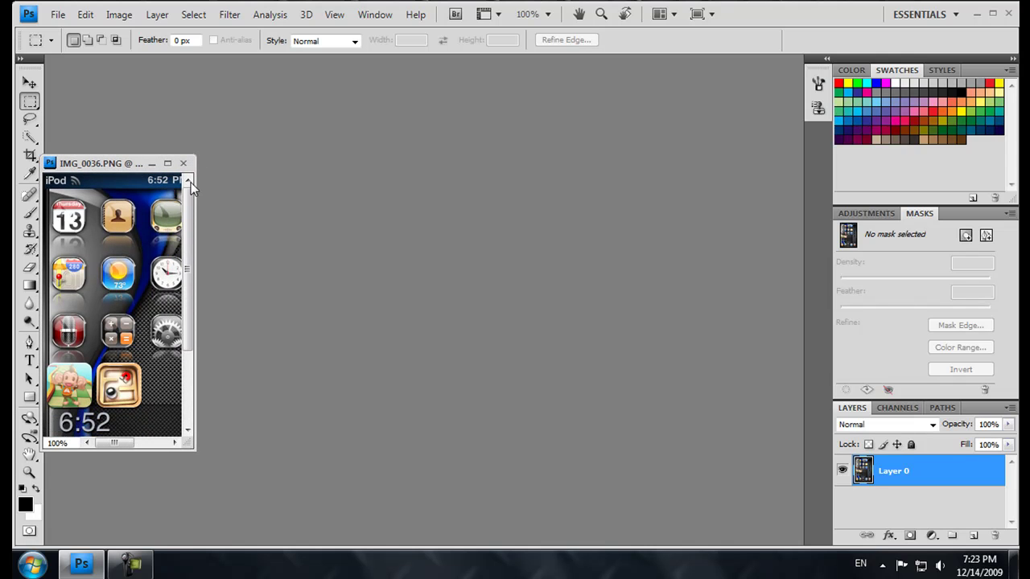
key("super+d")
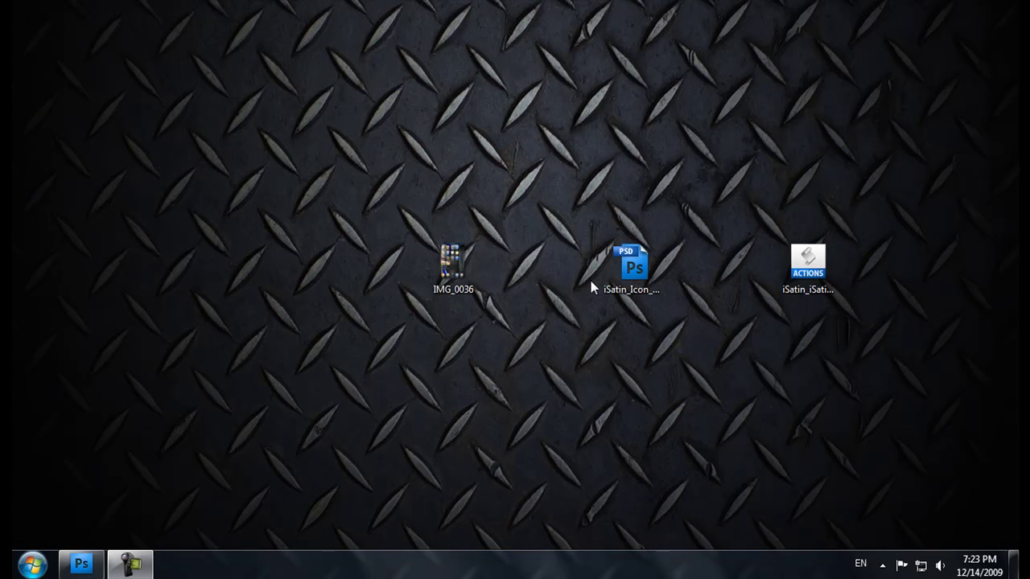
- Open iSatin_Icon_Final.psd and float it in a small window above the lowered IMG_0036 window
left_click(647, 271)
left_click_drag(633, 293, 277, 120)
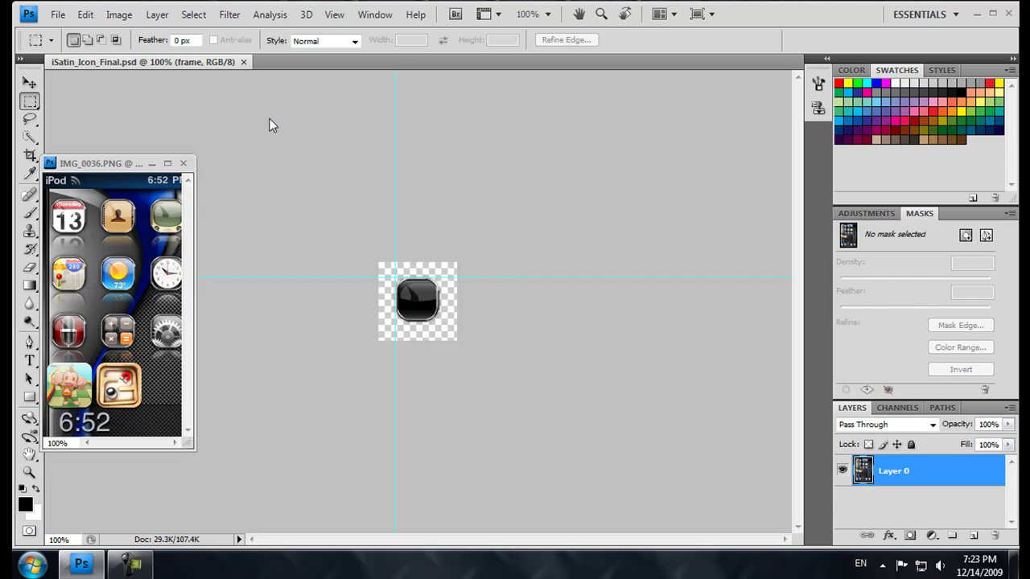
mouse_move(121, 62)
left_mouse_down()
mouse_move(240, 152)
mouse_move(105, 68)
left_mouse_up()
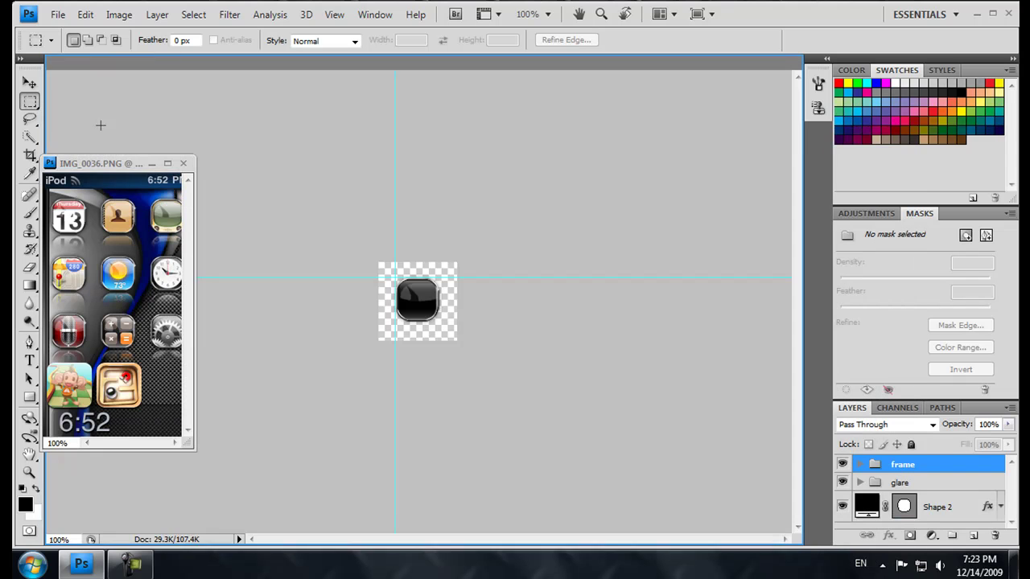
left_click_drag(78, 164, 89, 230)
left_click_drag(103, 62, 275, 238)
left_click_drag(117, 63, 115, 81)
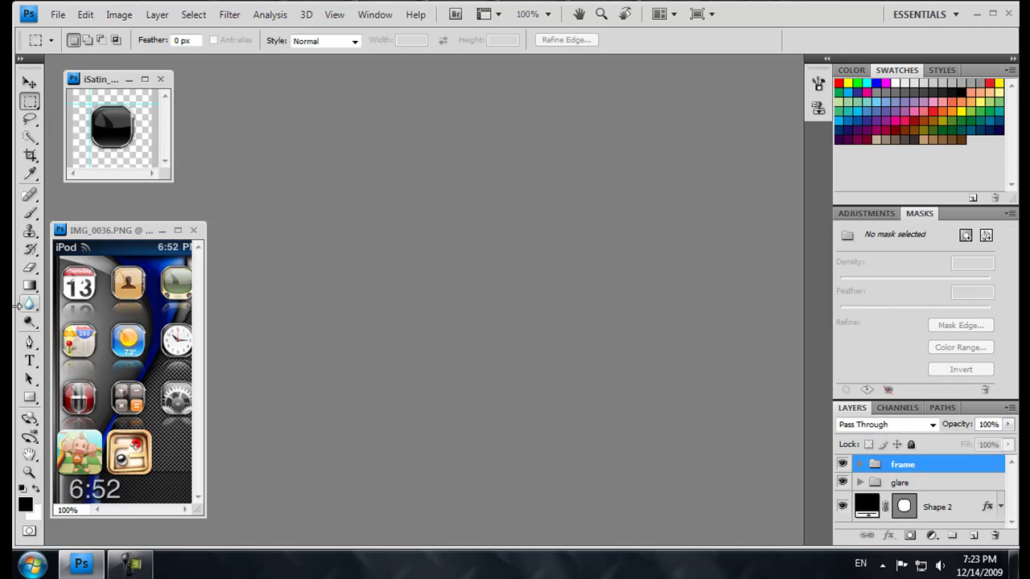
- Give the Gradient tool a Foreground to Transparent gradient in Screen mode at 90% opacity, then return to Move
left_click(30, 286)
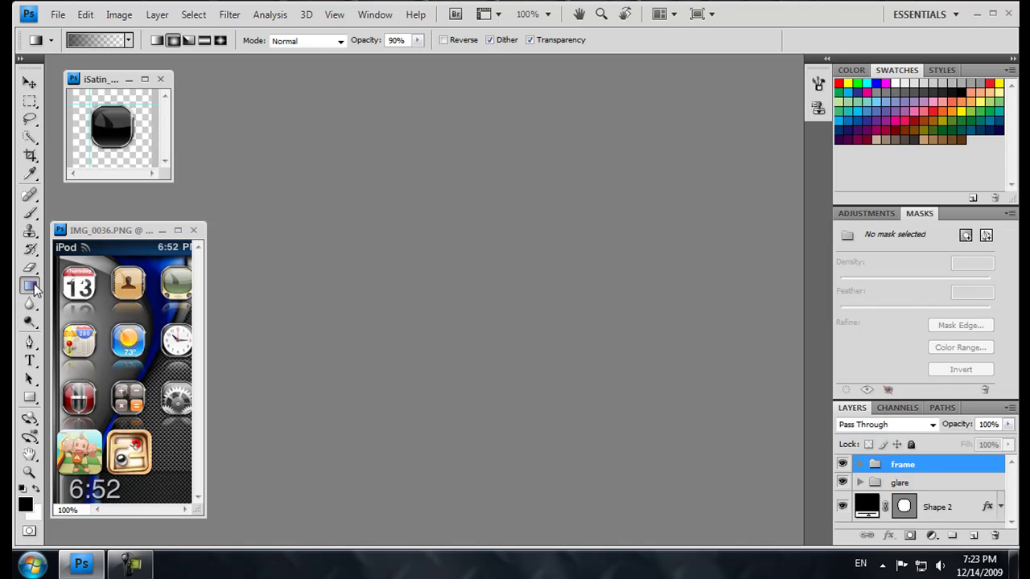
left_click(128, 40)
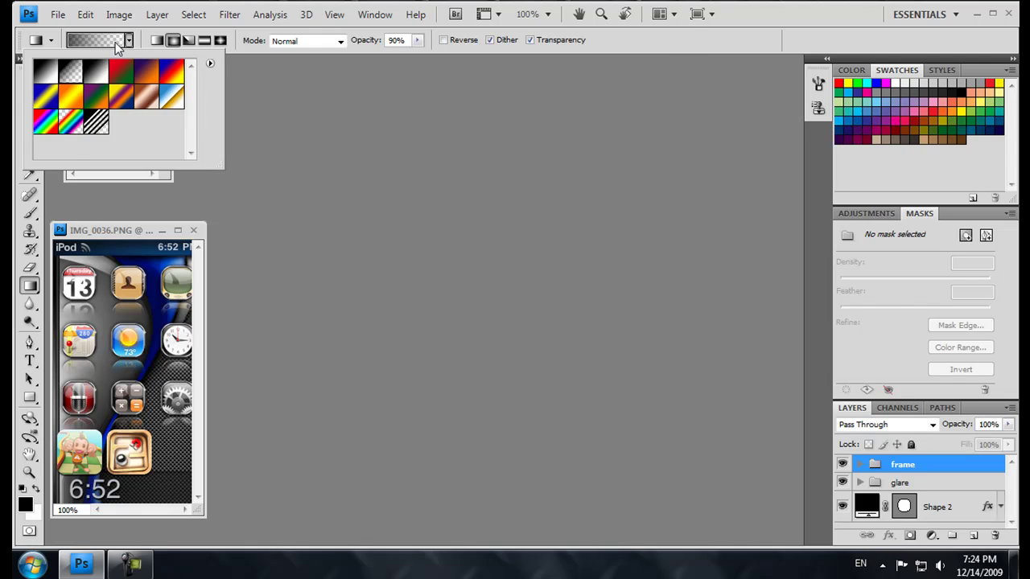
left_click(95, 40)
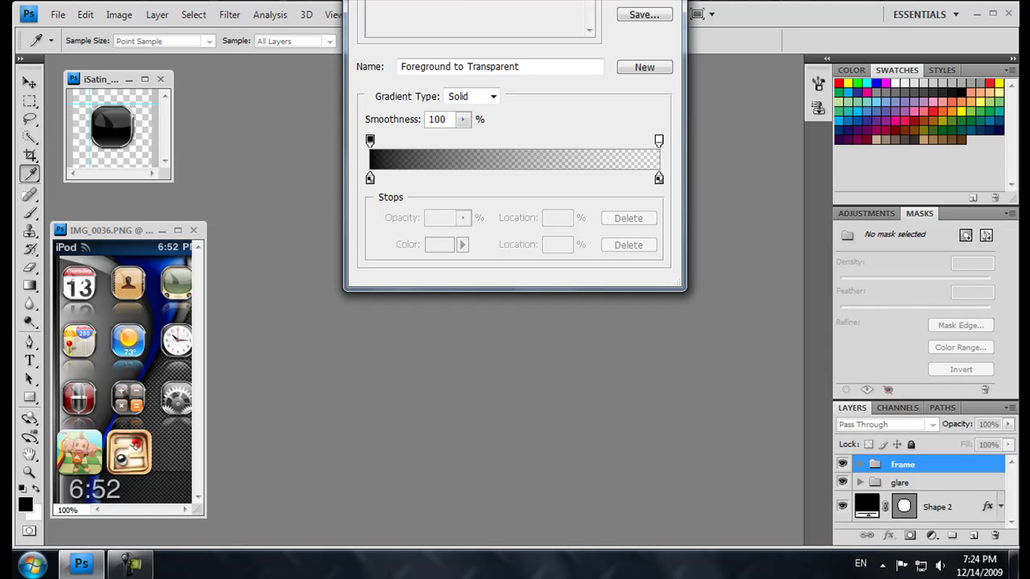
key("Return")
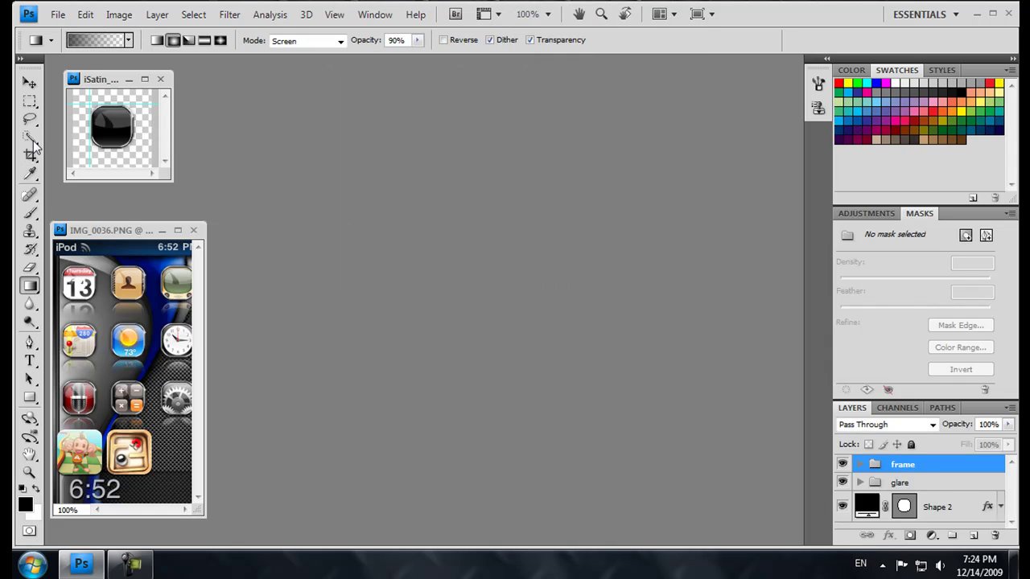
left_click(29, 83)
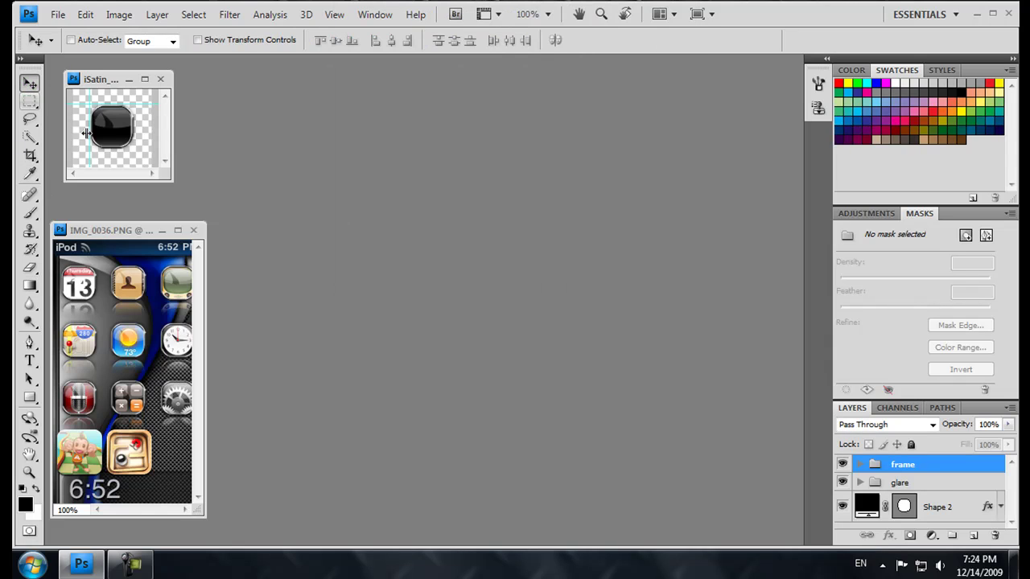
- Show the Actions panel with History docked beside it, and shift the IMG_0036 window right
left_click(378, 16)
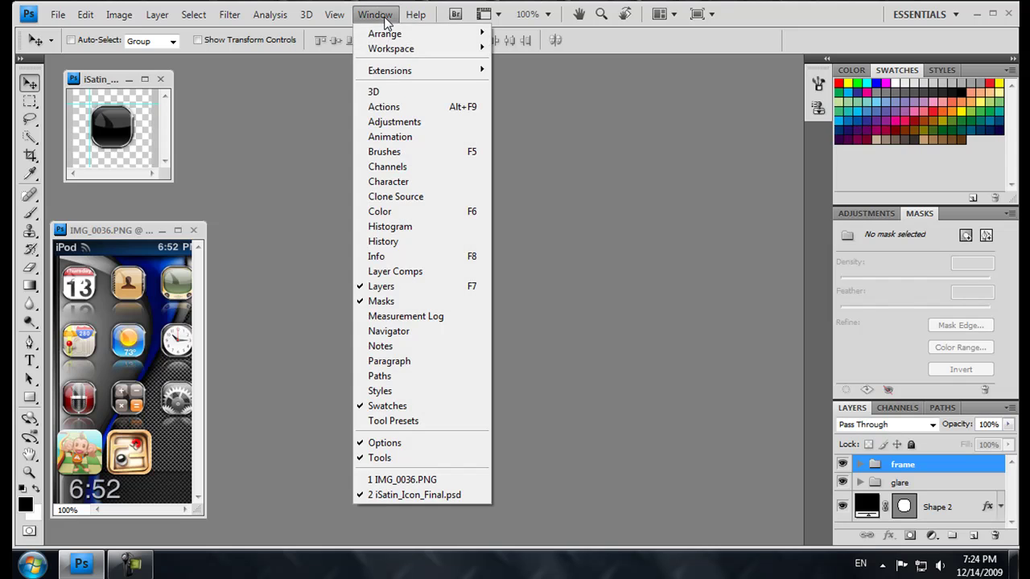
left_click(395, 108)
left_click_drag(453, 85, 523, 116)
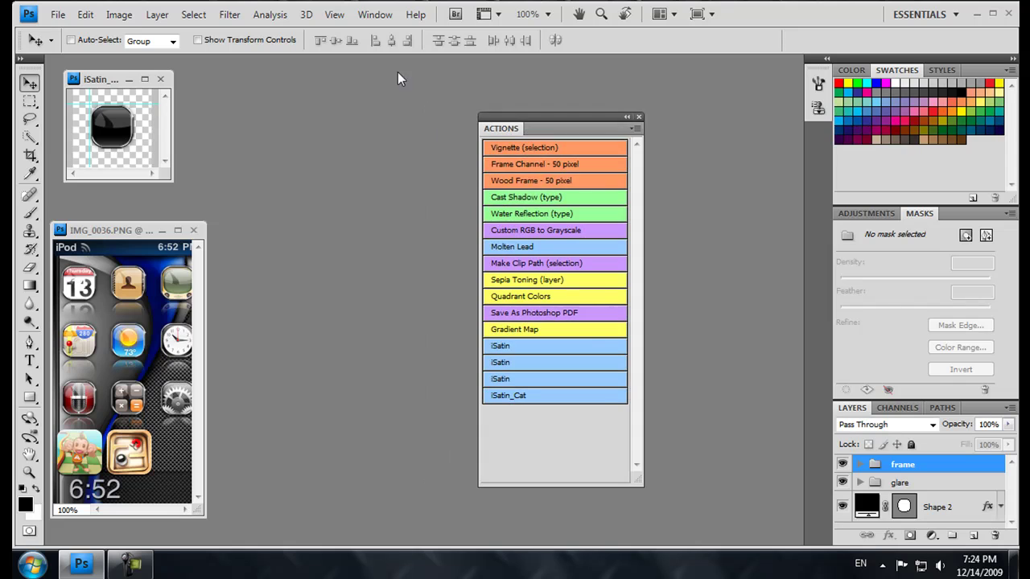
left_click(378, 21)
left_click(400, 237)
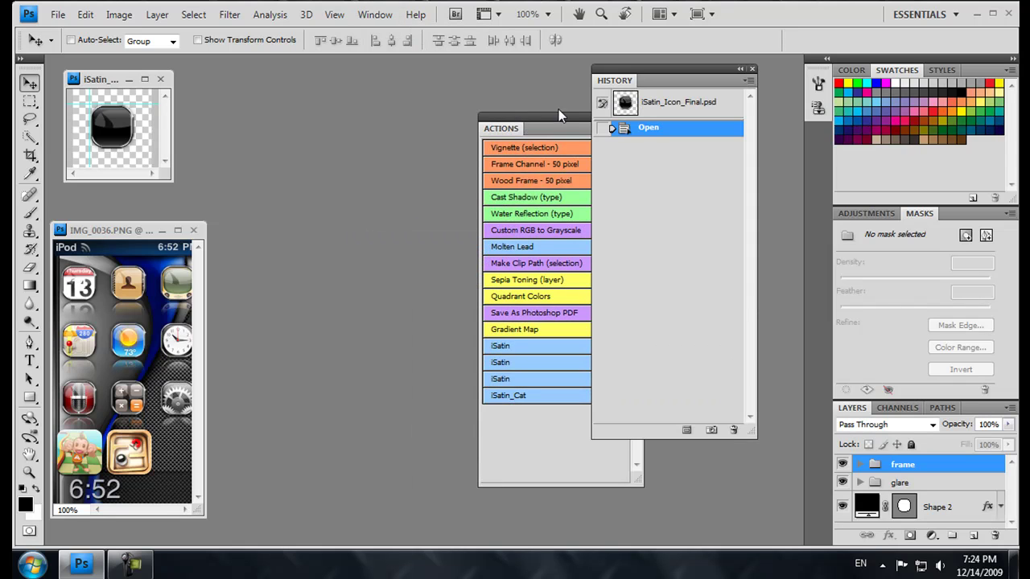
left_click_drag(637, 81, 576, 118)
left_click_drag(137, 232, 298, 173)
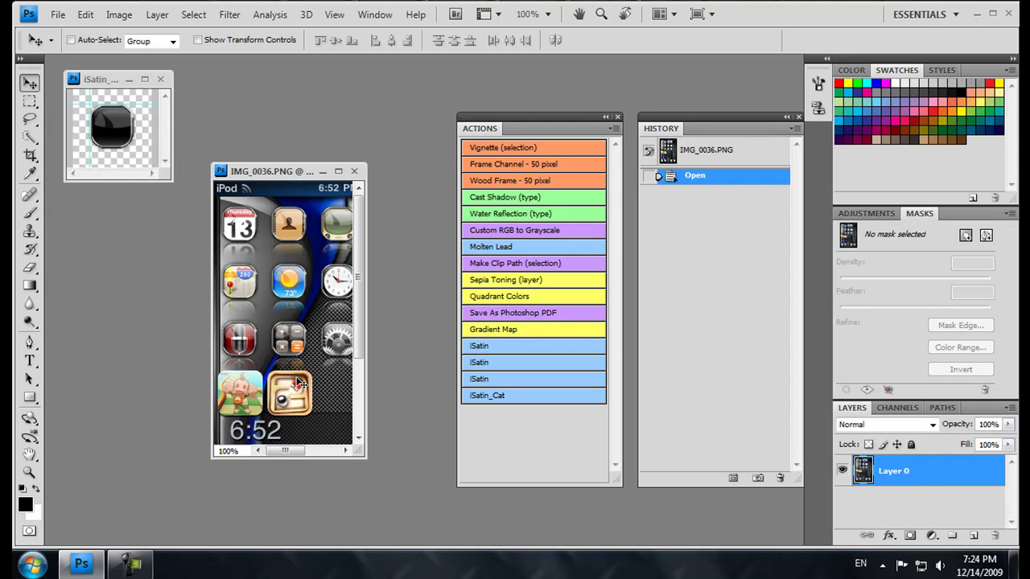
- Drag the IMG_0036 screenshot into iSatin_Icon_Final.psd as Layer 1, framing the monkey game icon
left_click_drag(268, 336, 106, 100)
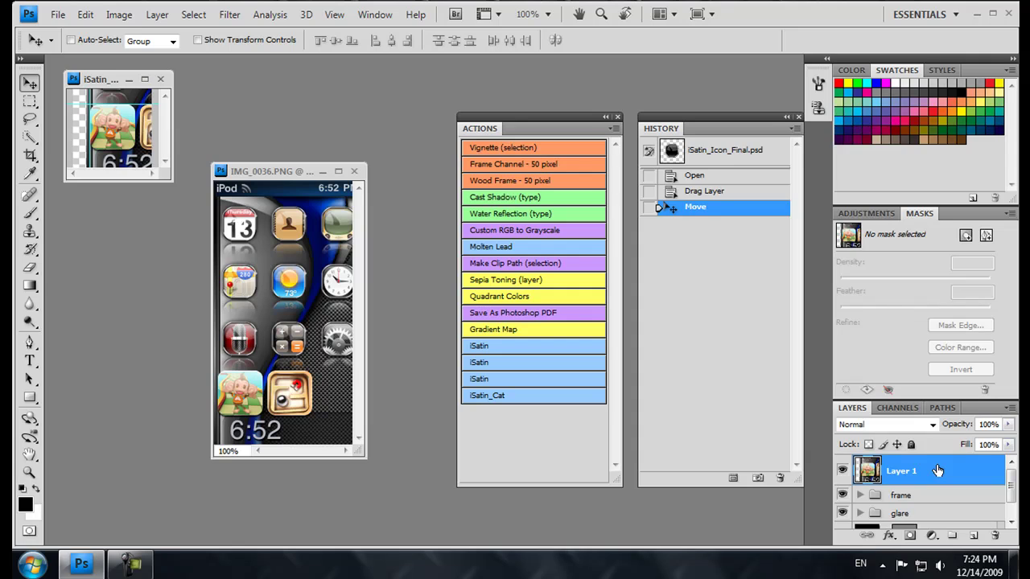
- Play the iSatin action on the monkey icon and save it as the non-interlaced PNG LAbyrinth.png
left_click(519, 380)
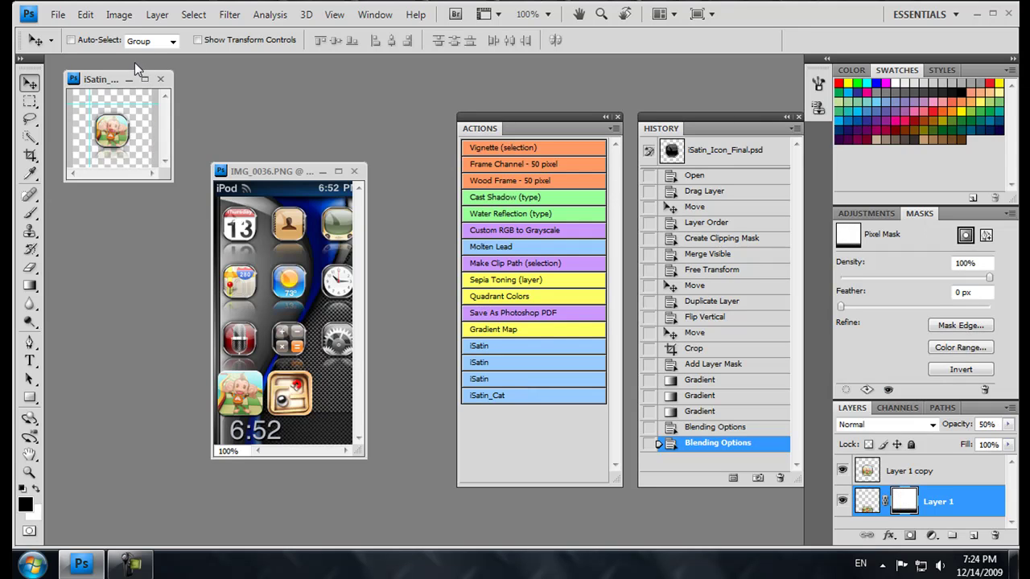
left_click(56, 15)
left_click(104, 228)
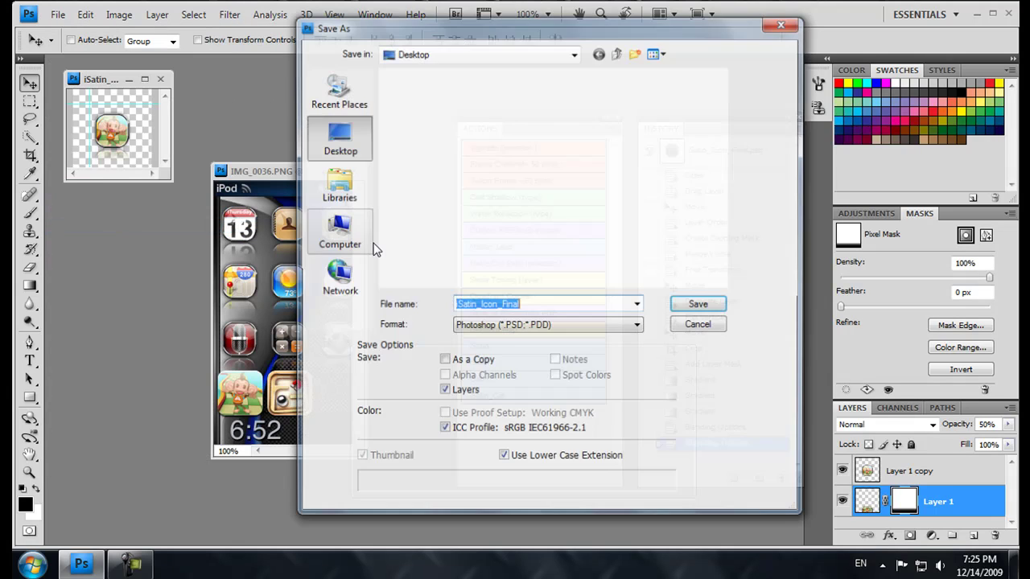
left_click(535, 325)
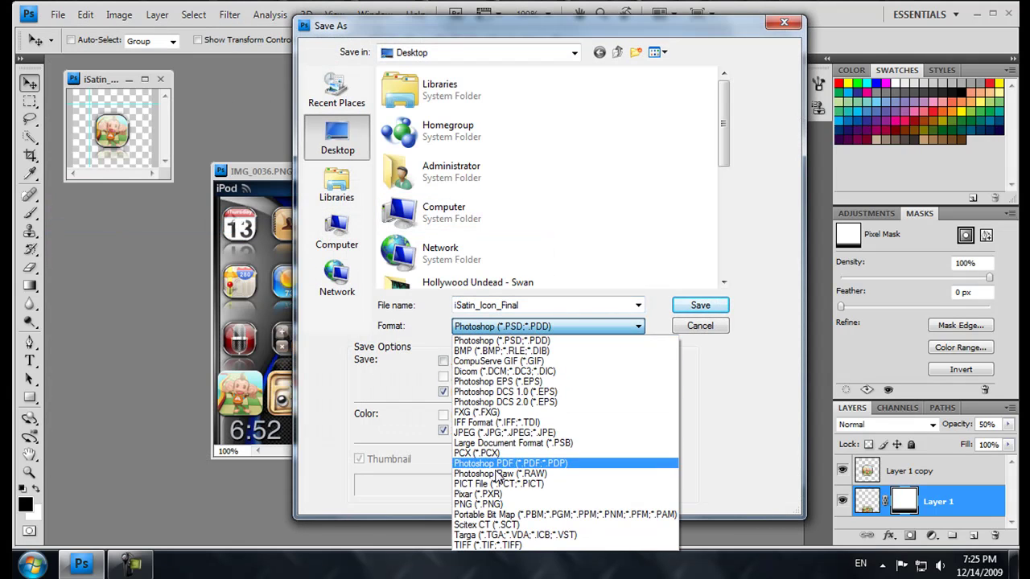
left_click(487, 504)
double_click(558, 304)
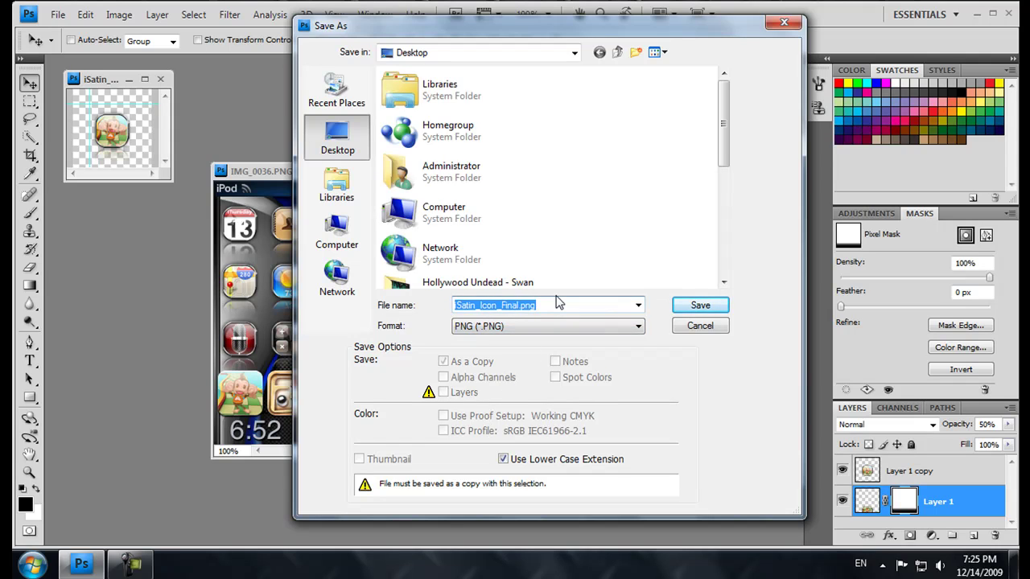
type("LAbyrinth")
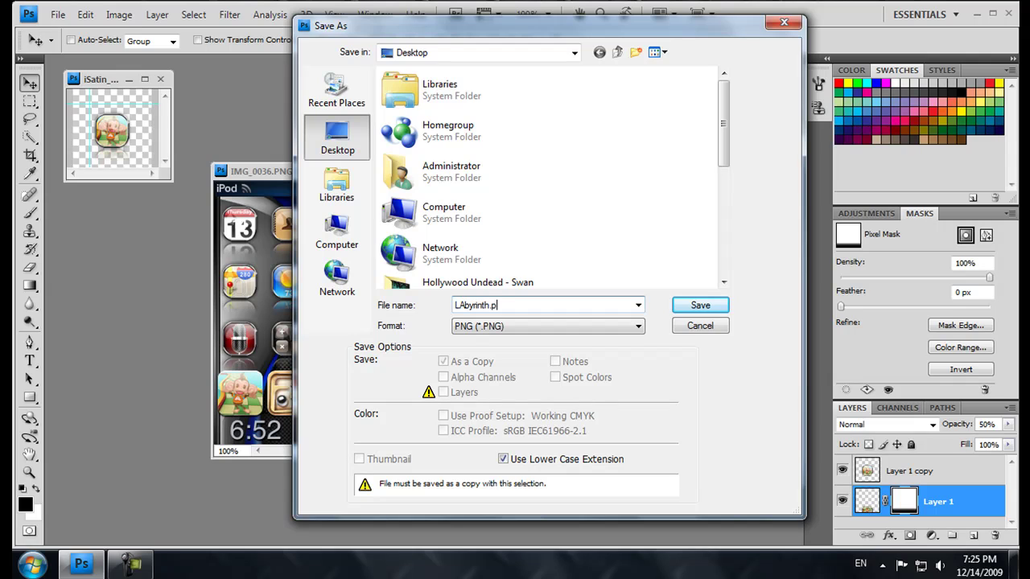
left_click(718, 309)
left_click(564, 269)
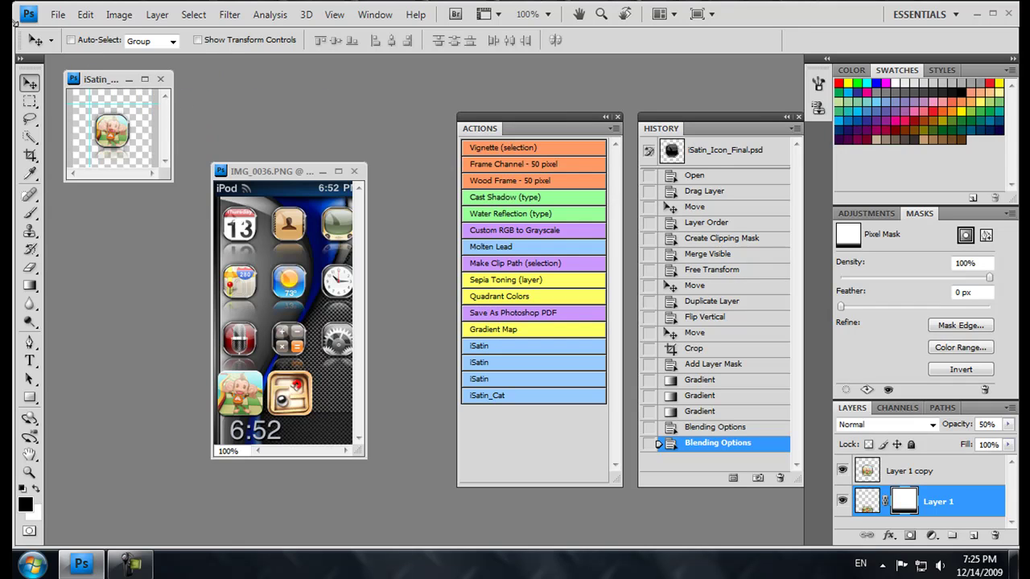
- Revert to the snapshot and clear history, drag in IMG_0036 again, and play iSatin on the labyrinth icon
left_click(700, 150)
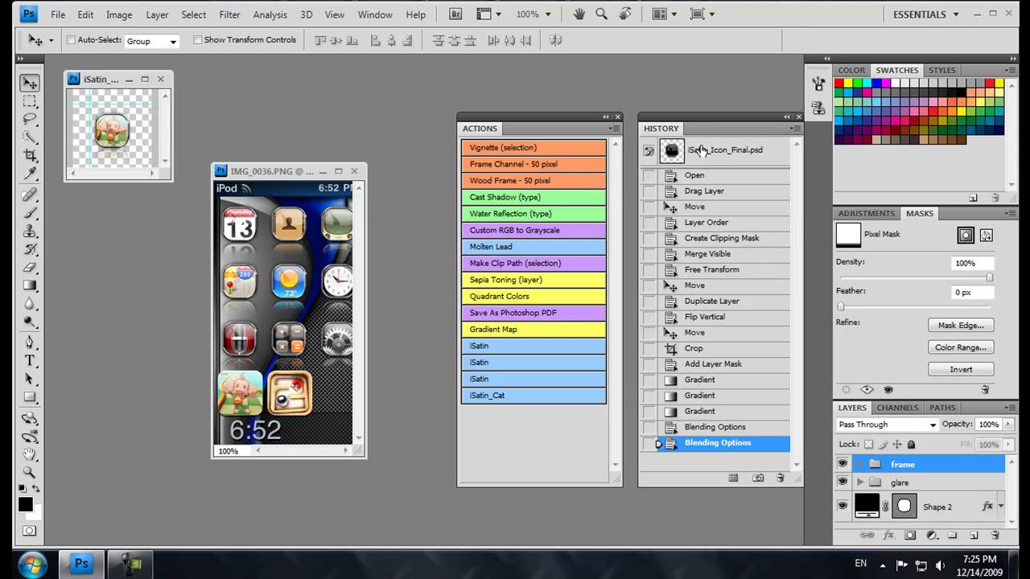
right_click(724, 149)
left_click(733, 193)
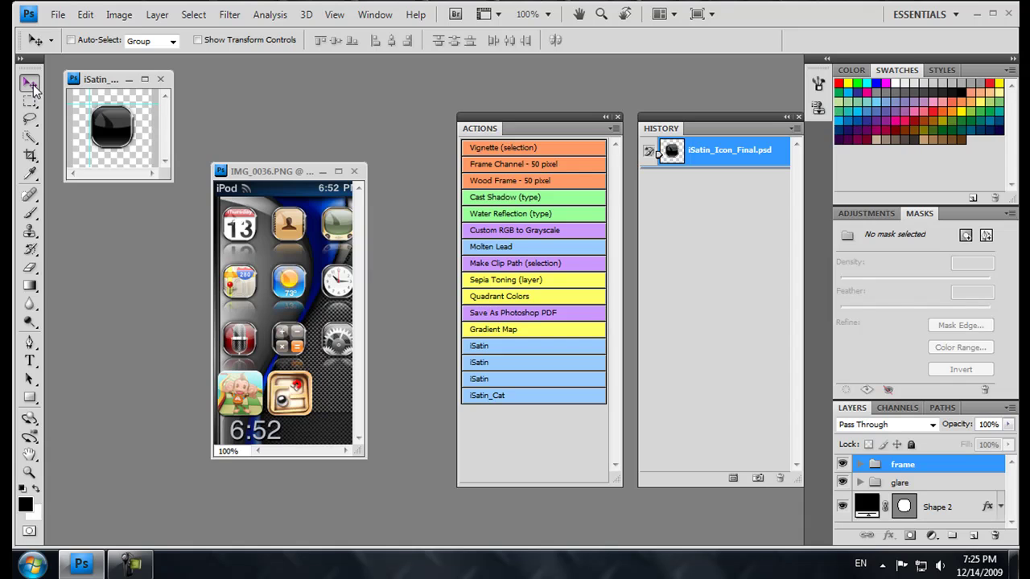
left_click_drag(285, 314, 131, 119)
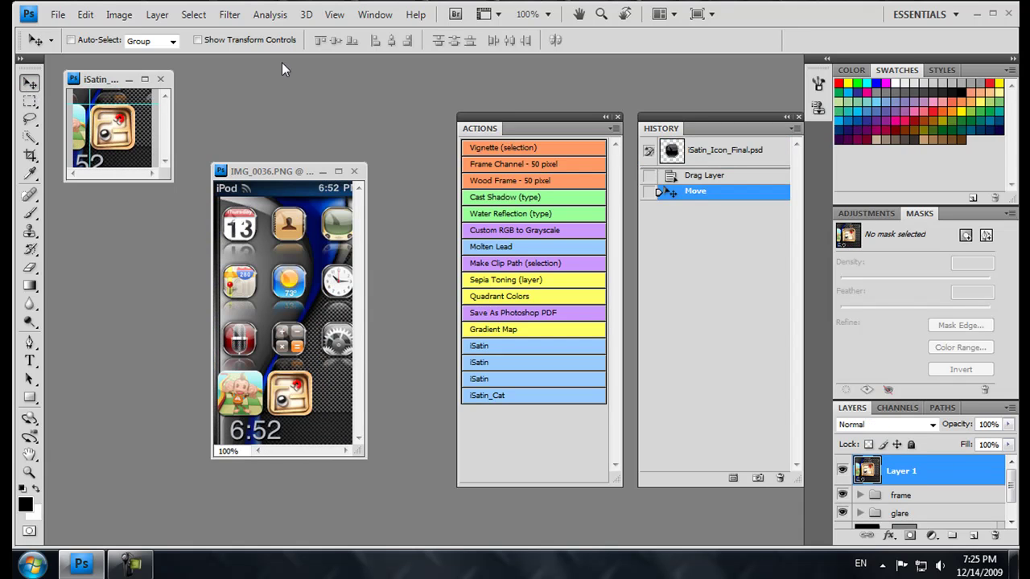
left_click(481, 382)
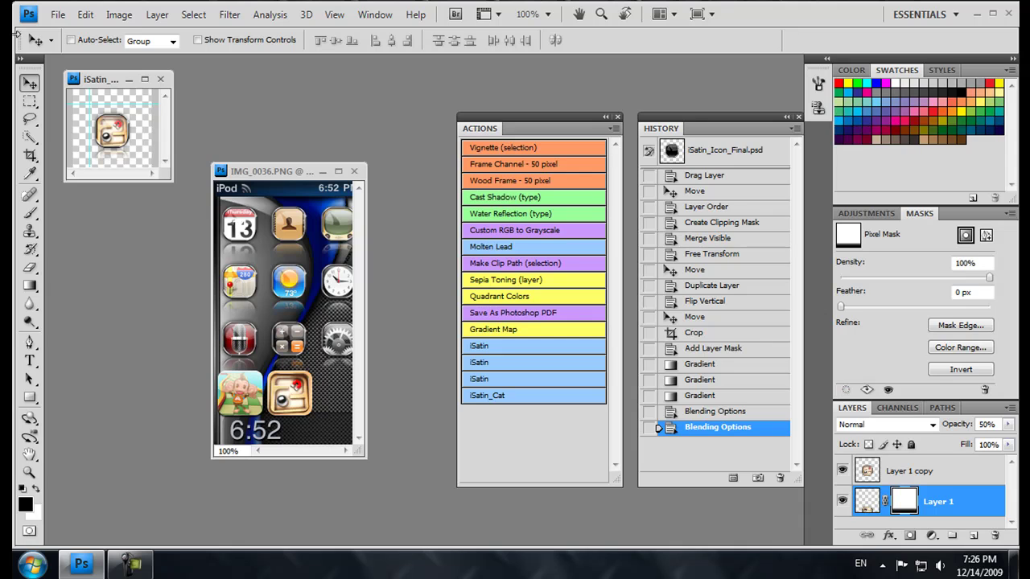
- Save a non-interlaced PNG copy named Super Monkey Ball2.png to the Desktop
left_click(57, 15)
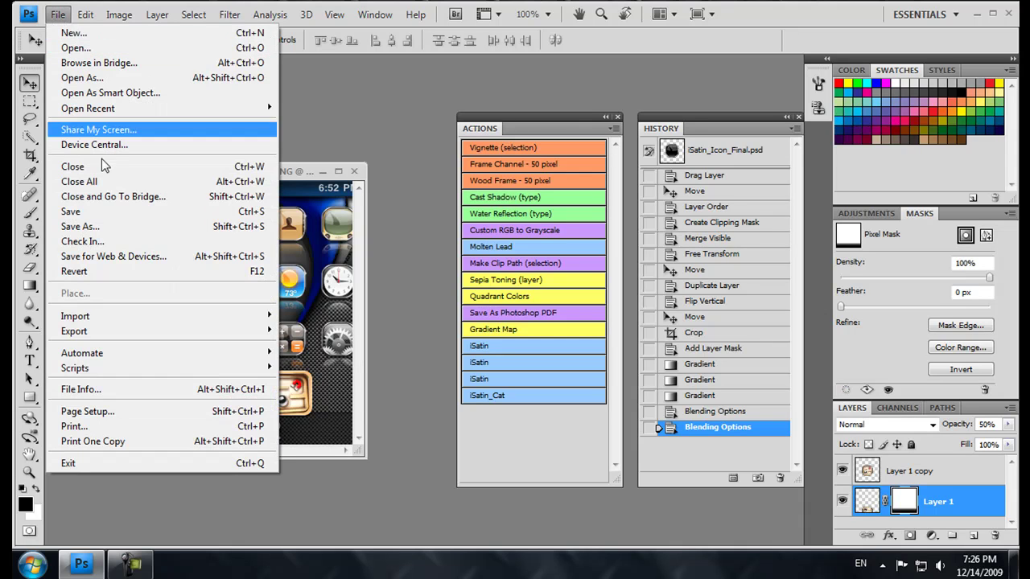
left_click(79, 226)
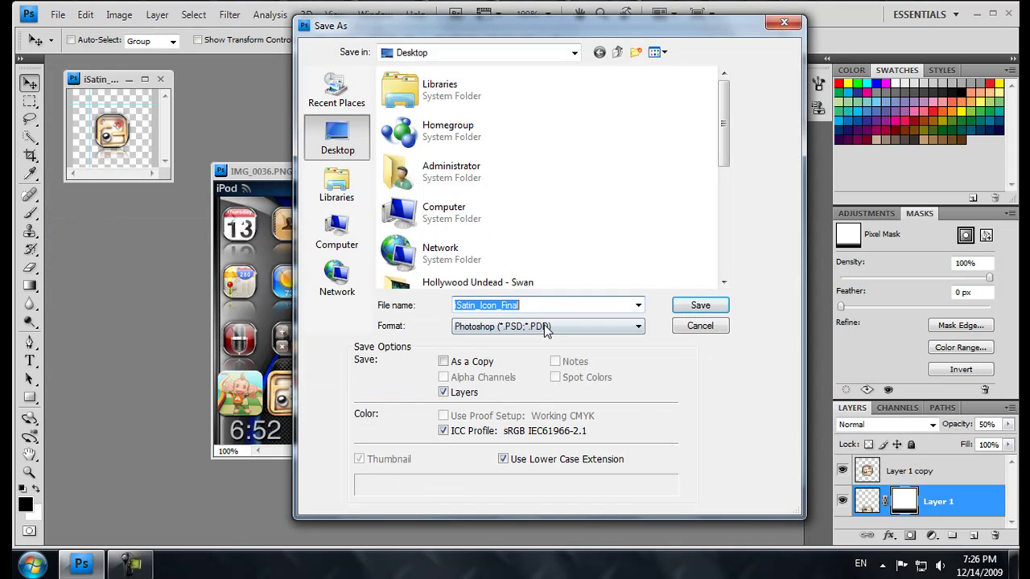
left_click(546, 327)
left_click(483, 504)
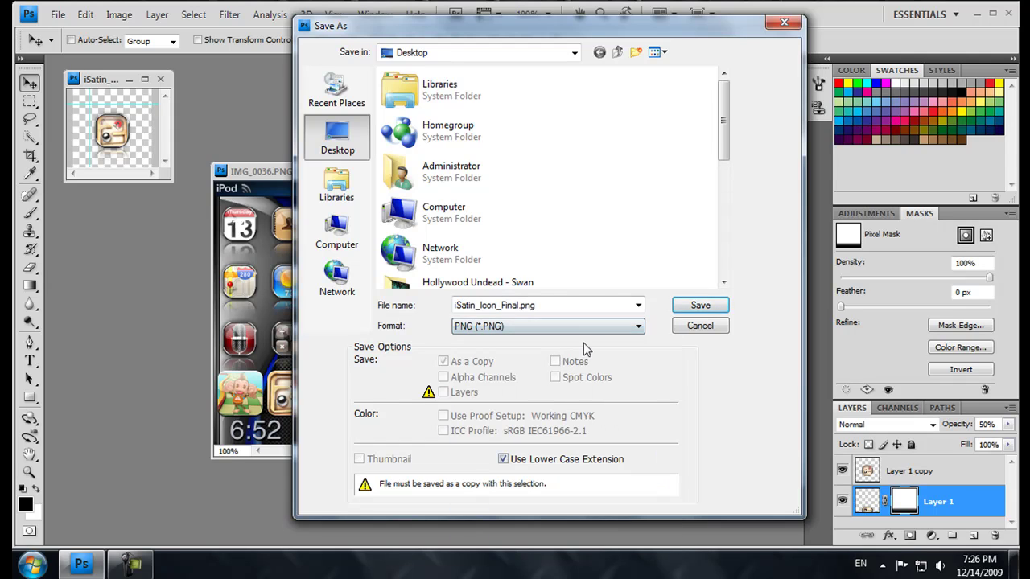
left_click(589, 304)
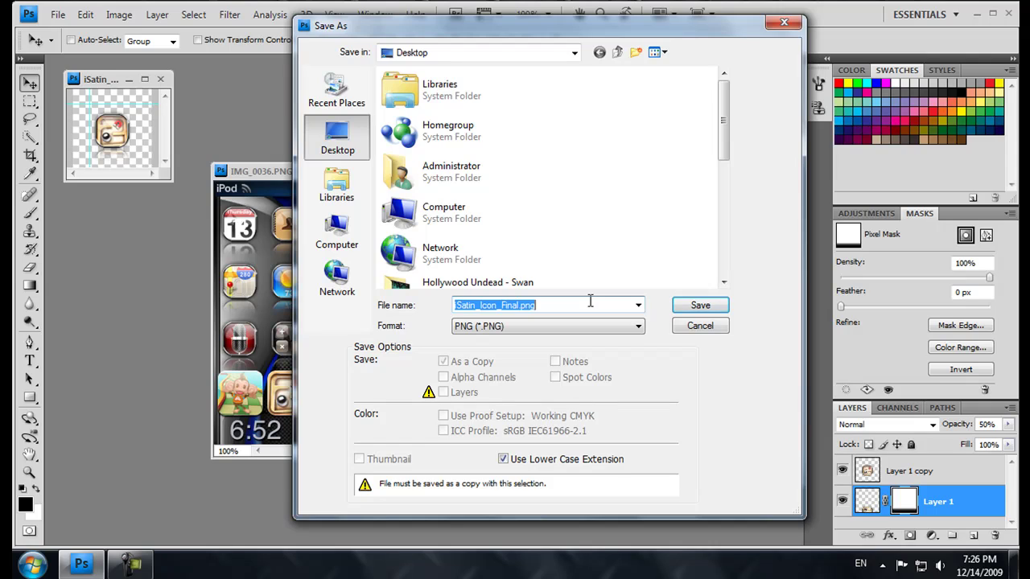
type("Super Monkey Ball2")
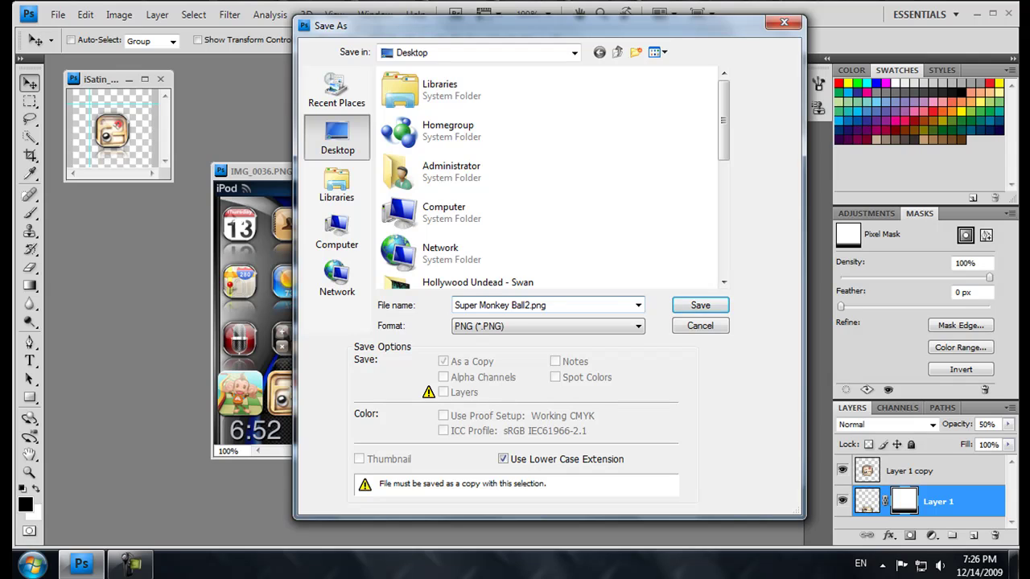
left_click(699, 310)
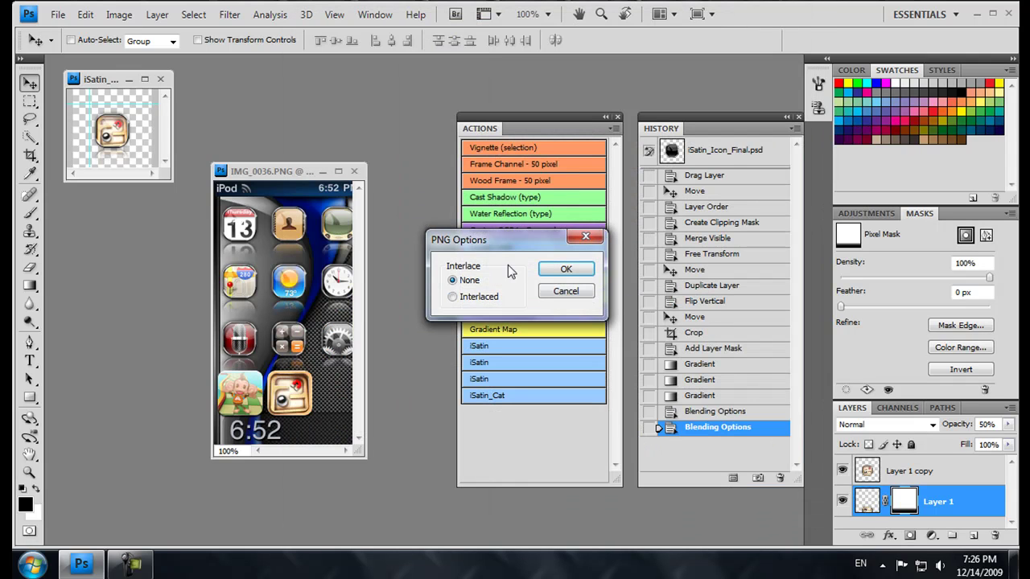
left_click(575, 270)
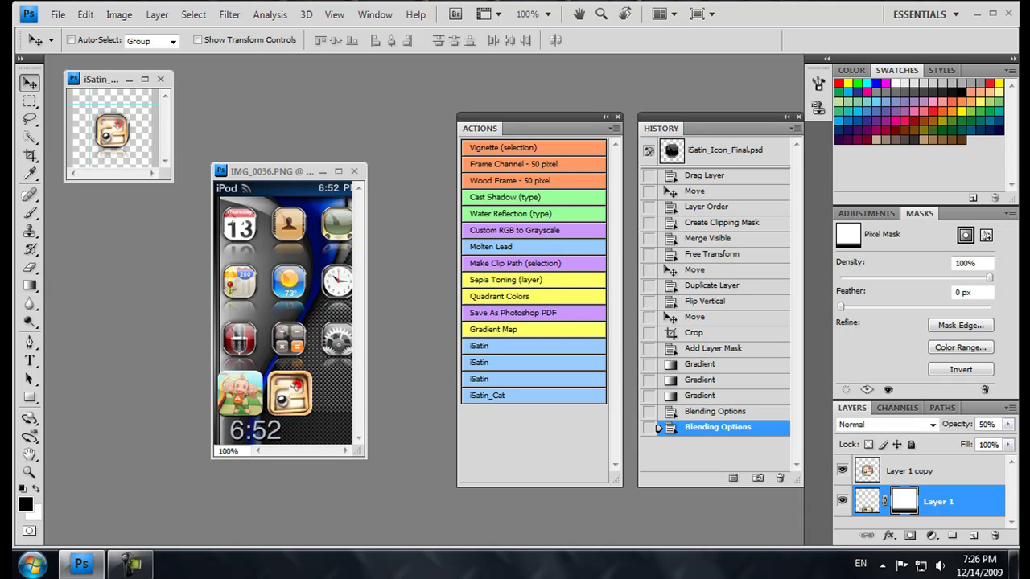
- Briefly minimise Photoshop to the desktop, then restore it showing the labyrinth icon beside IMG_0036.PNG
left_click(976, 14)
left_click_drag(784, 275, 828, 368)
left_click_drag(826, 417, 815, 363)
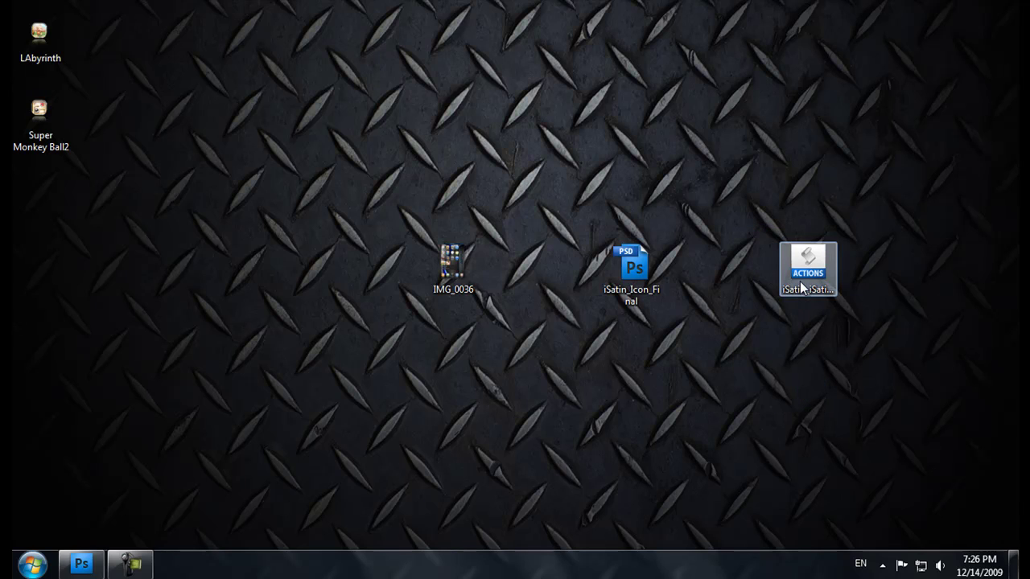
left_click(82, 563)
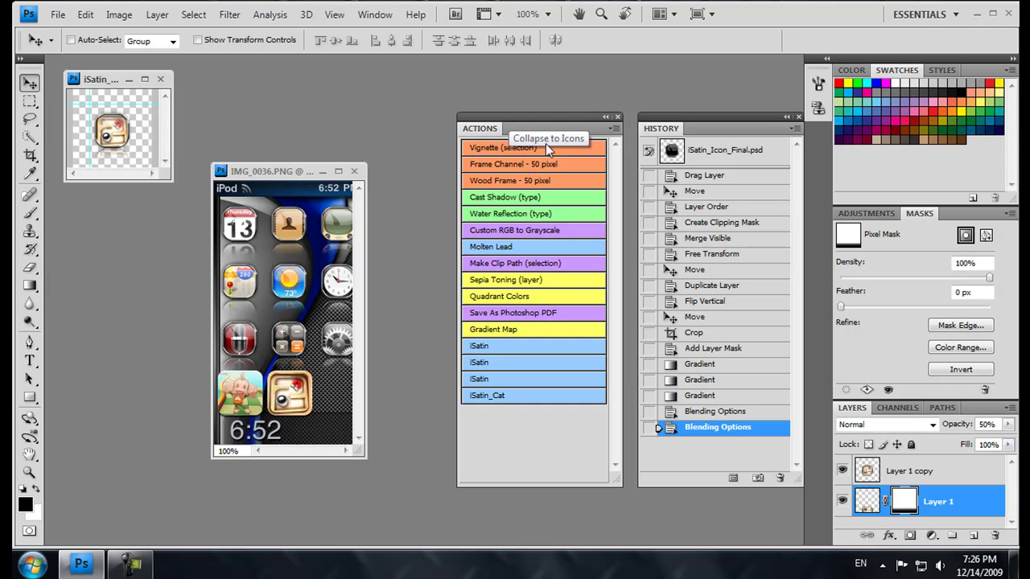
- Toggle the Actions panel's Button Mode off and back on, then quit Photoshop without saving
left_click(614, 129)
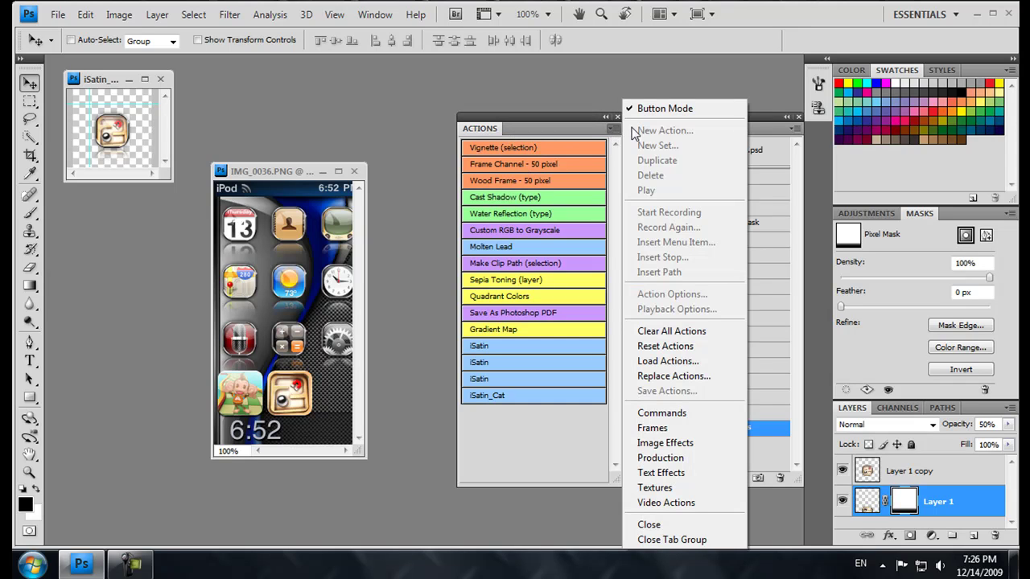
left_click(665, 108)
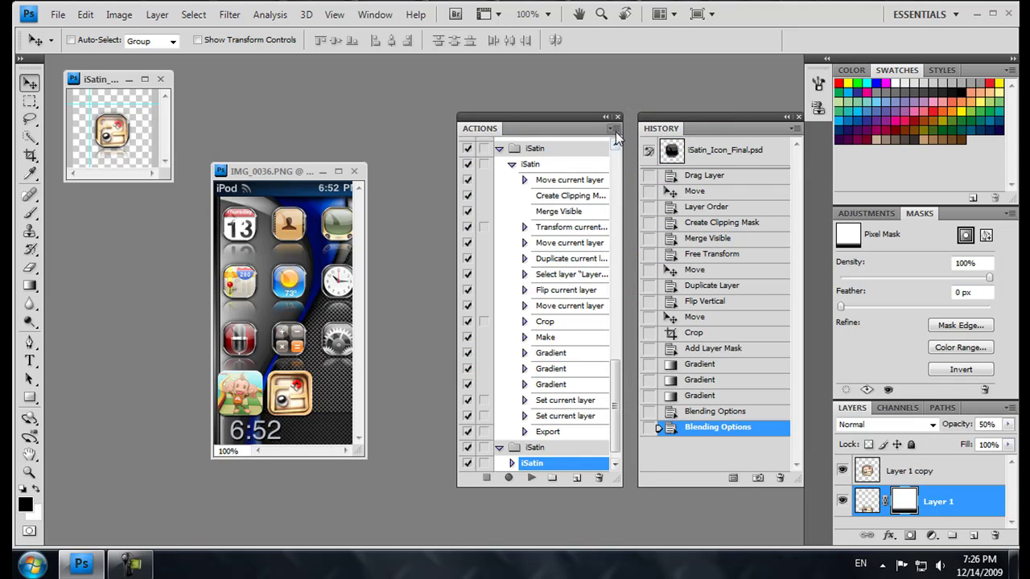
left_click(614, 129)
left_click(664, 109)
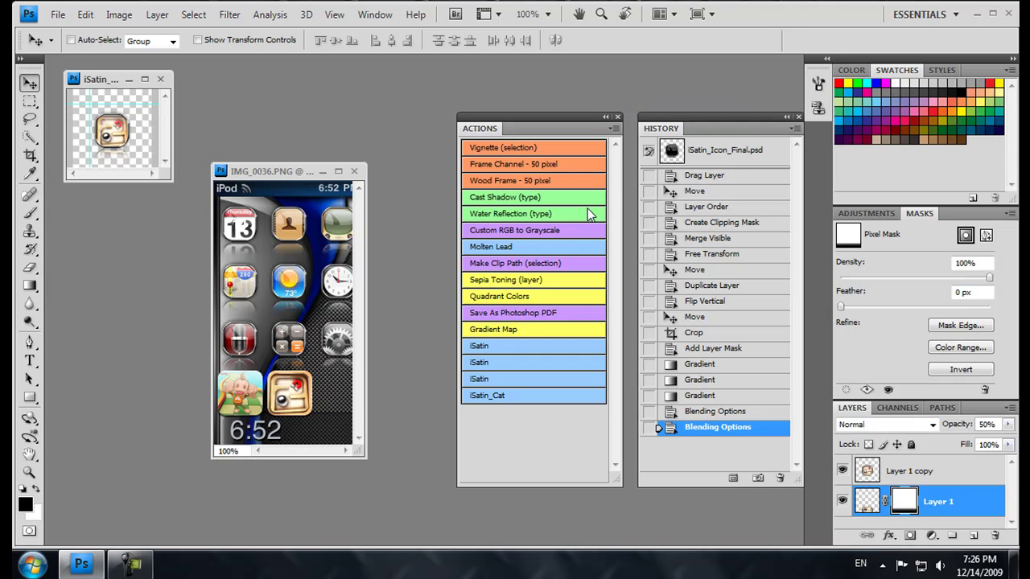
left_click(1009, 14)
left_click(518, 232)
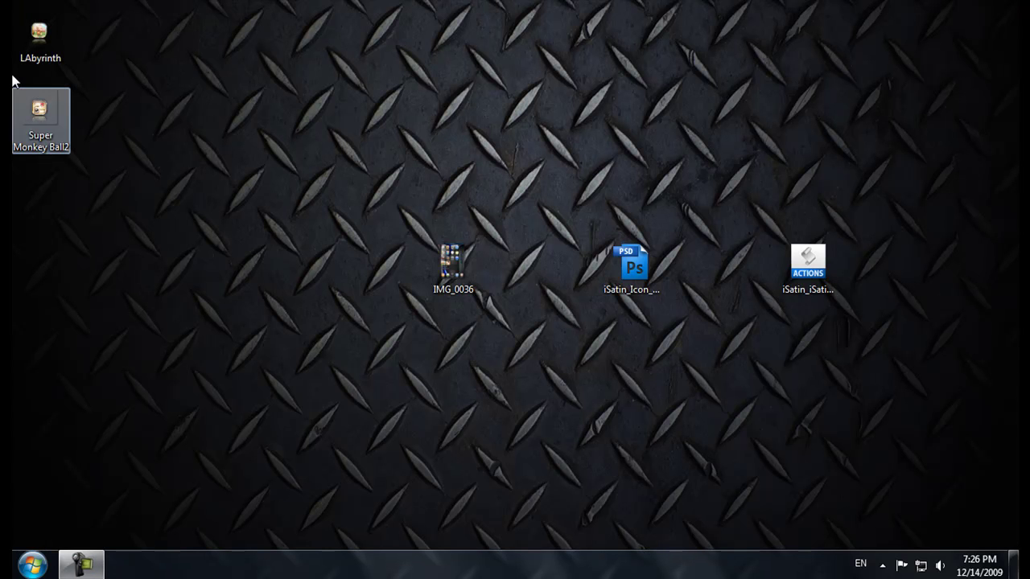
- Move the LAbyrinth icon toward the desktop centre and place Super Monkey Ball2 just below it
left_click_drag(22, 92, 84, 162)
left_click_drag(56, 64, 229, 215)
left_click_drag(101, 205, 256, 330)
left_click(122, 202)
left_click_drag(122, 202, 230, 273)
- Preview IMG_0036, close it, and delete it to the Recycle Bin
double_click(234, 269)
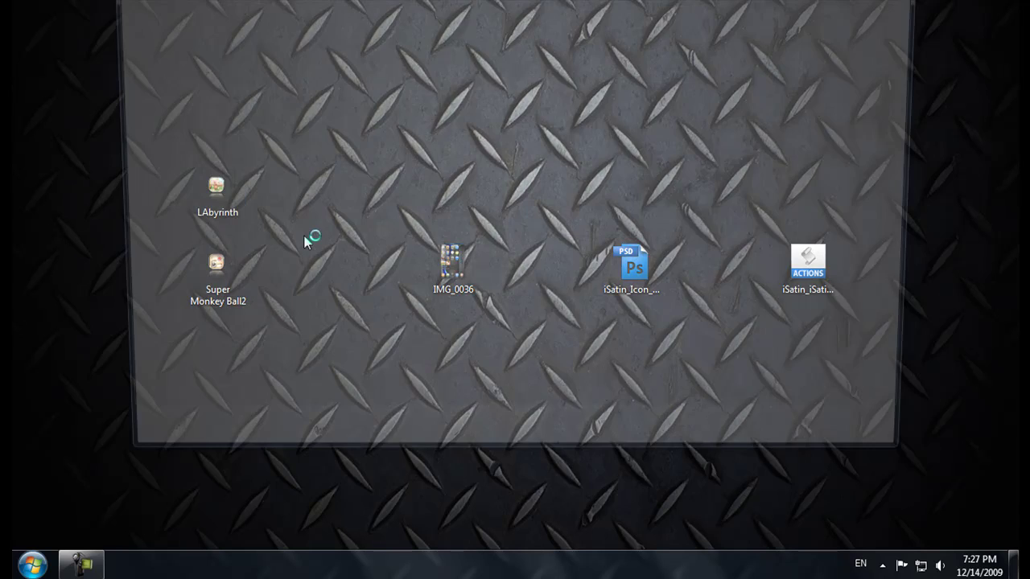
key("alt+F4")
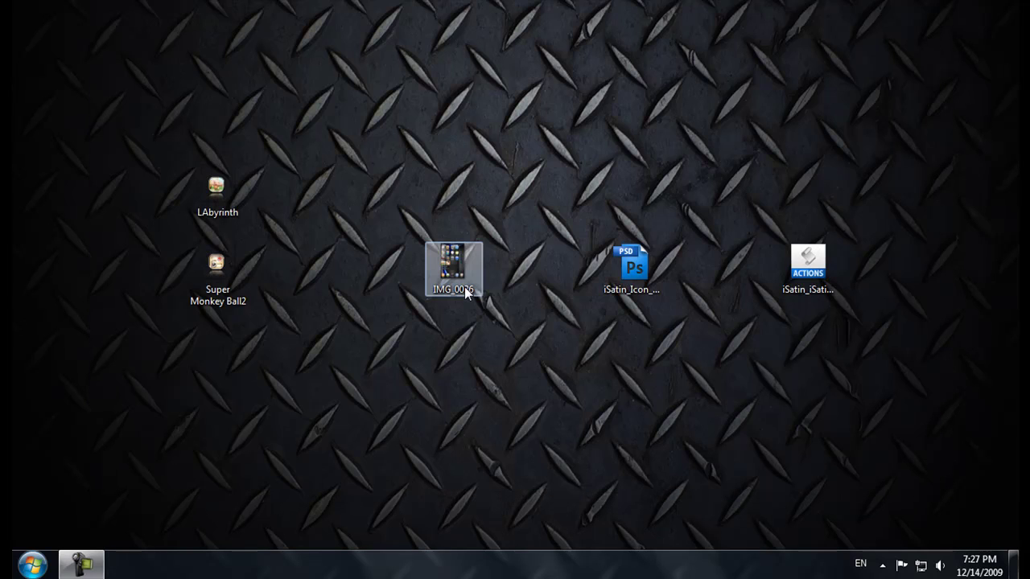
right_click(465, 293)
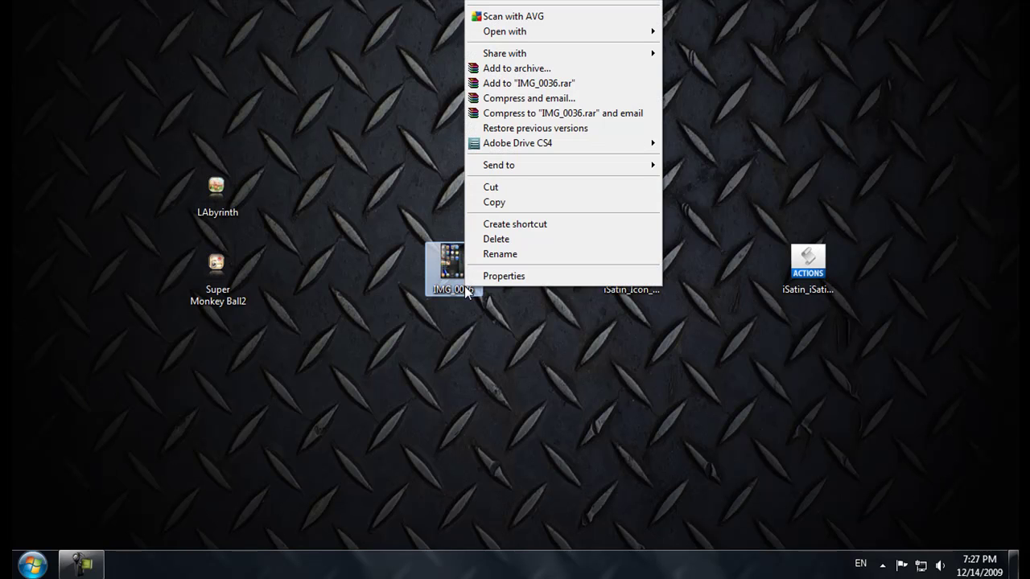
left_click(497, 239)
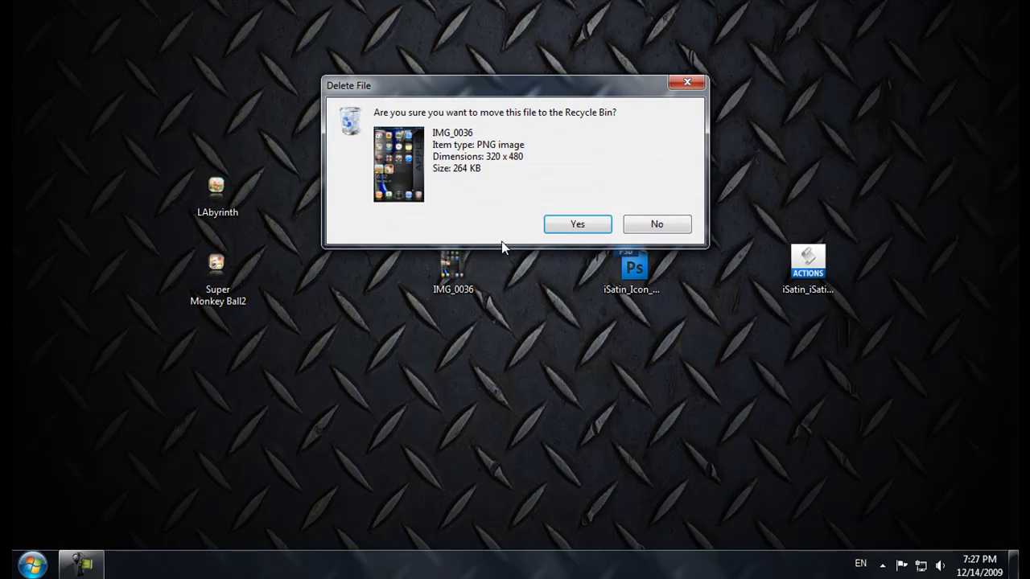
left_click(564, 224)
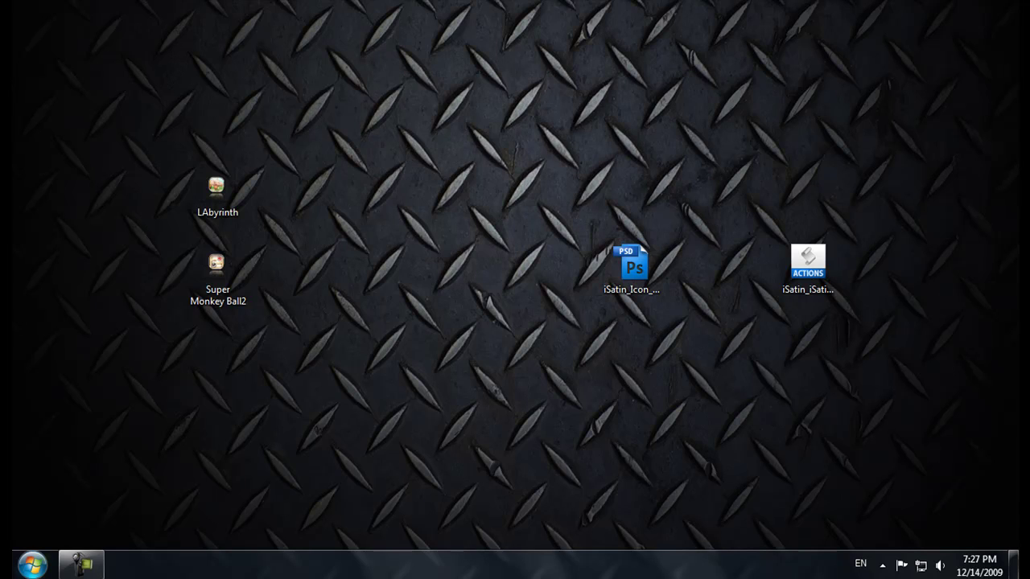
- Launch WinSCP by searching 'Win' in the Start menu
left_click(32, 567)
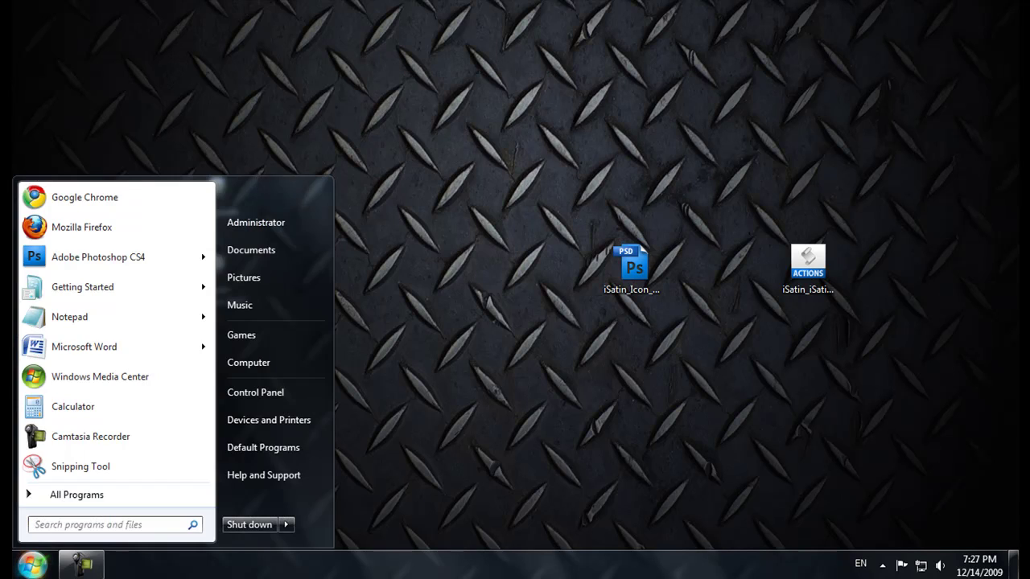
type("W")
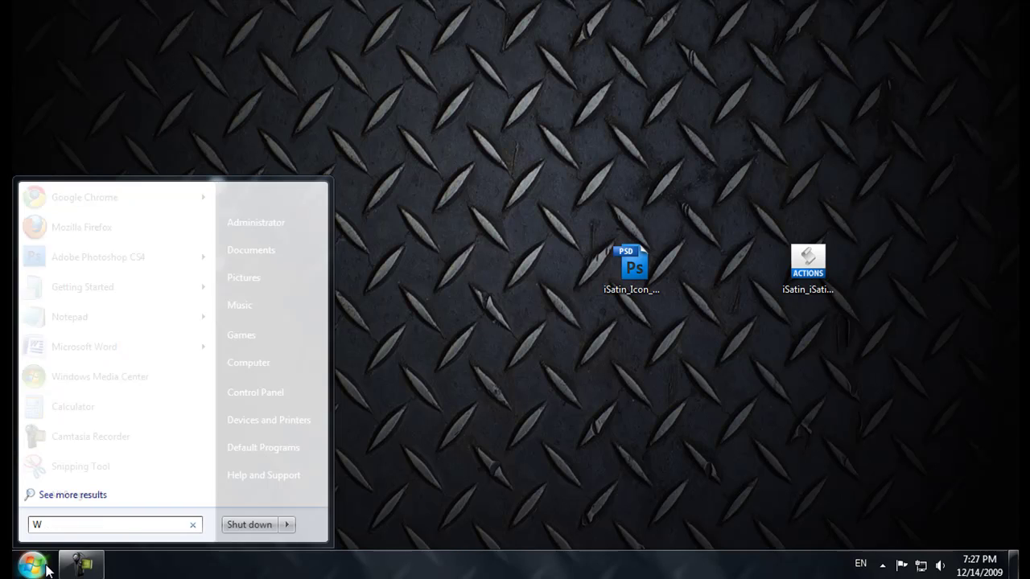
type("in")
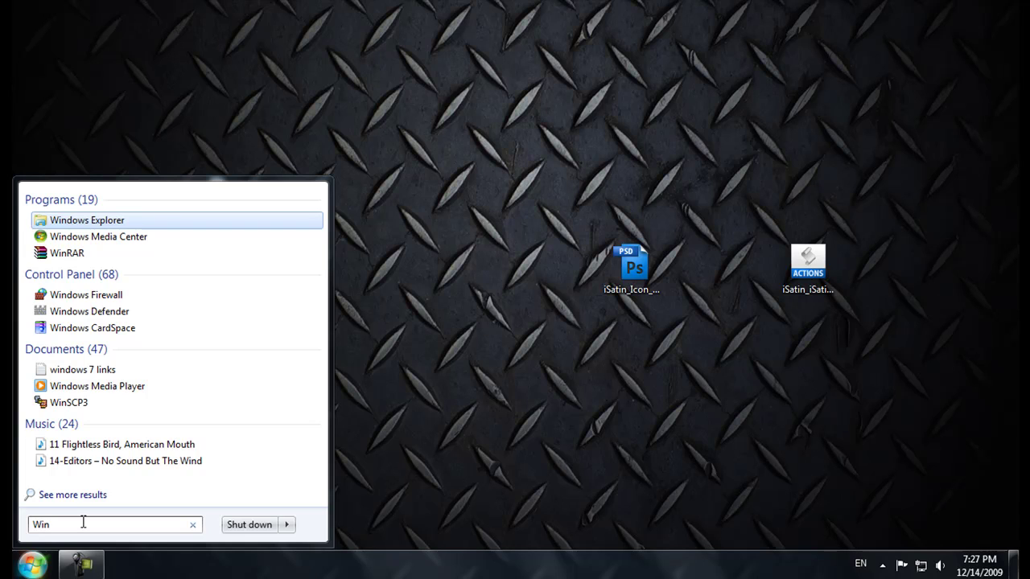
left_click(107, 403)
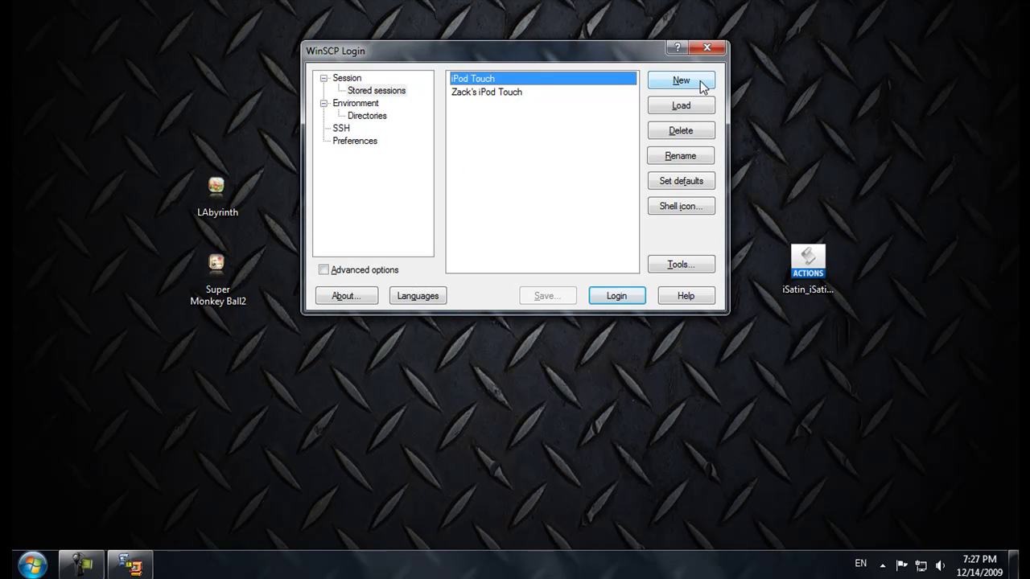
- Log in to the iPod with a new 192.168.2.x session as user root
left_click(700, 79)
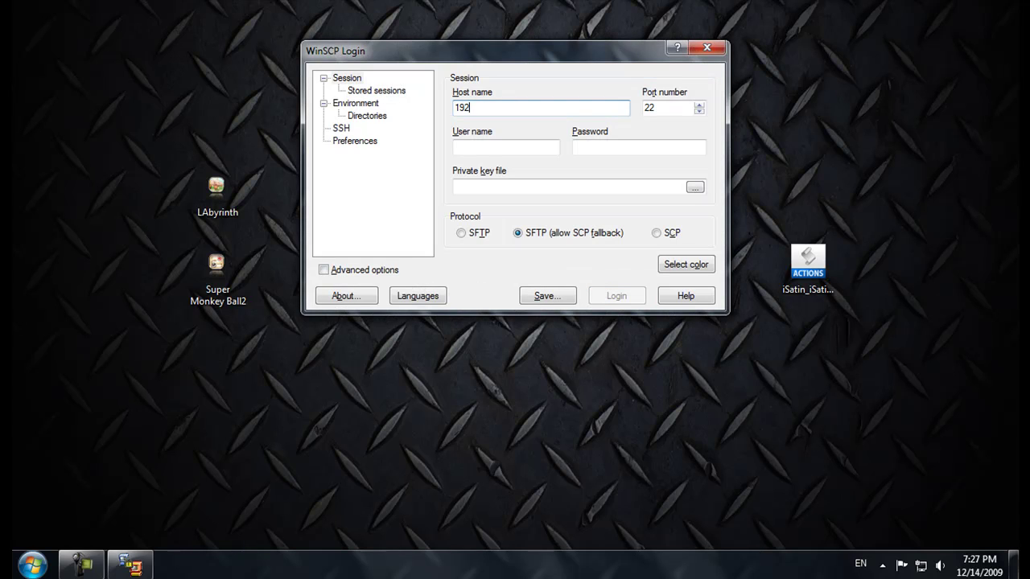
type("192.168.2.4")
key("Tab")
type("root")
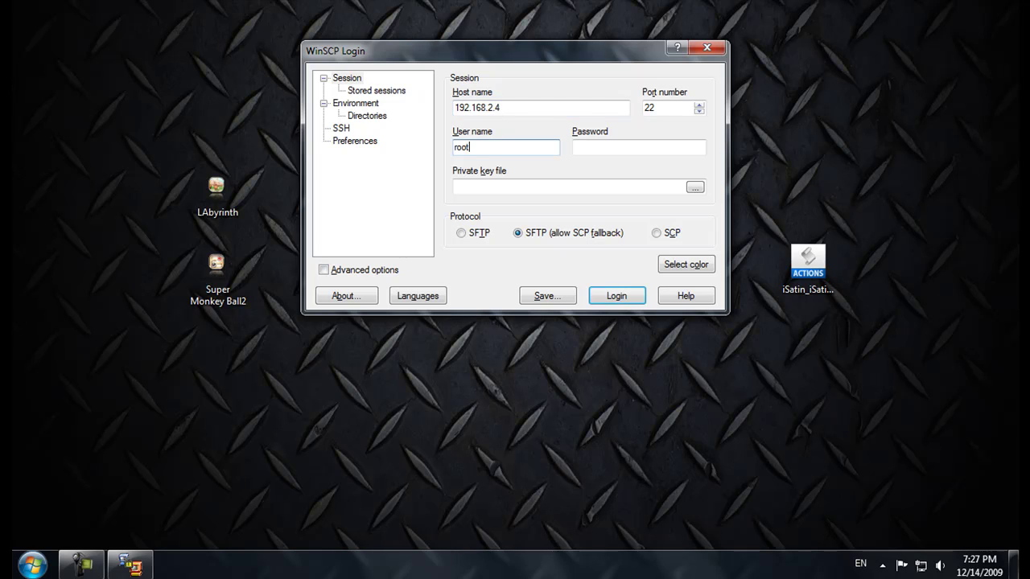
key("Tab")
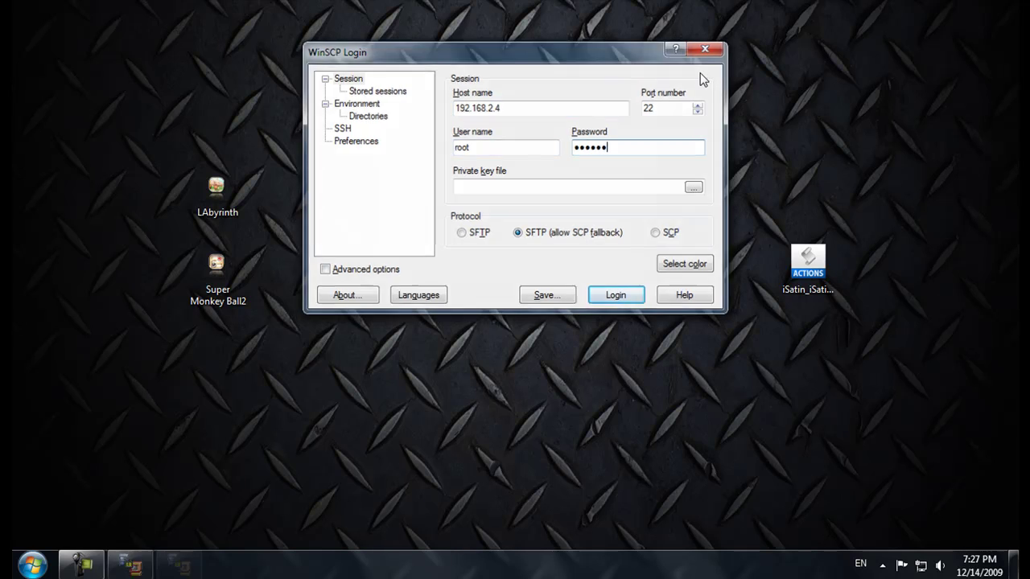
key("Return")
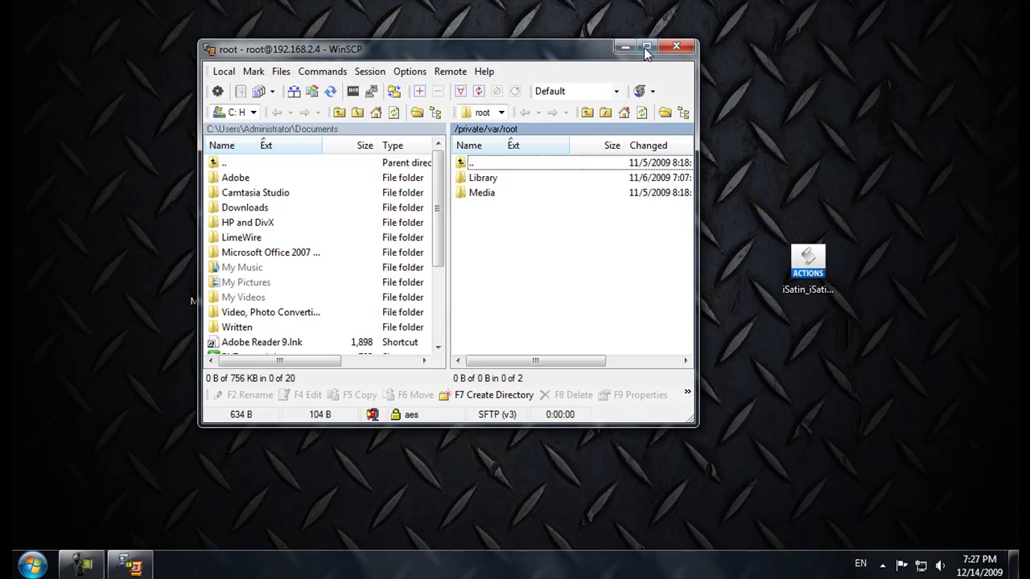
- Navigate to /private/var/stash/Themes.HPX88L/Signature Rock.theme/Icons on the iPod
left_click(489, 112)
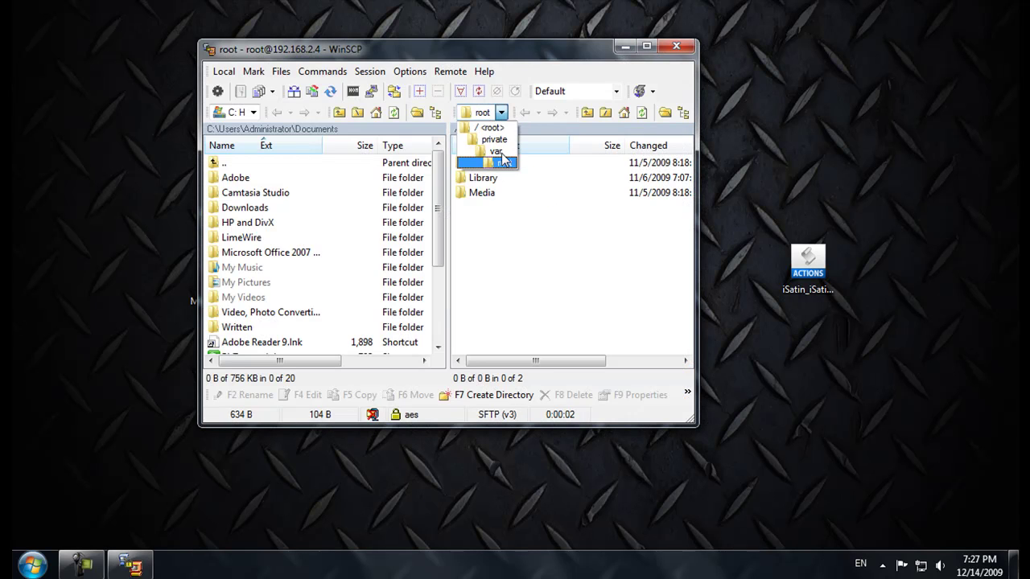
left_click(496, 151)
double_click(478, 313)
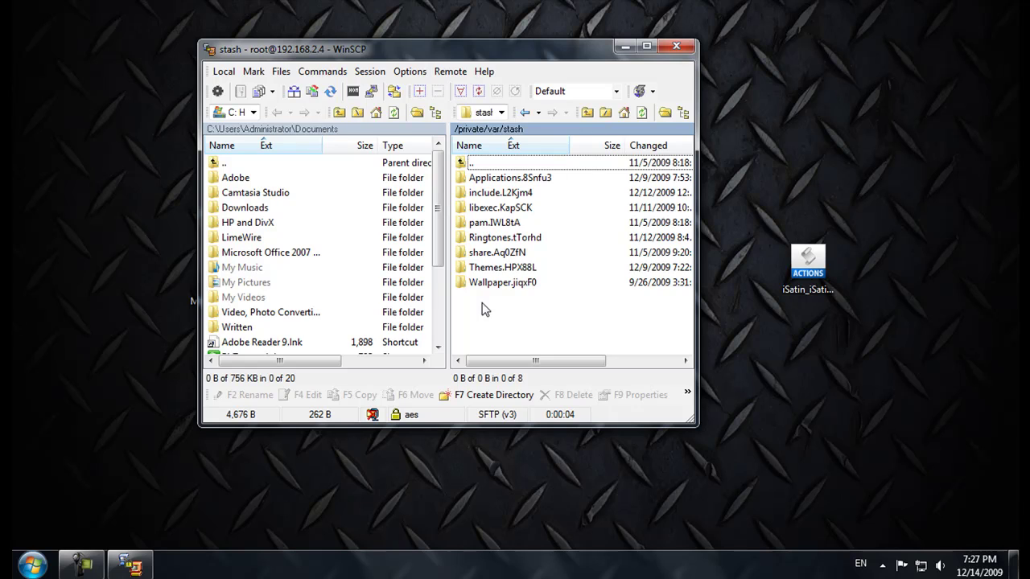
double_click(489, 267)
scroll(512, 309, "down", 2)
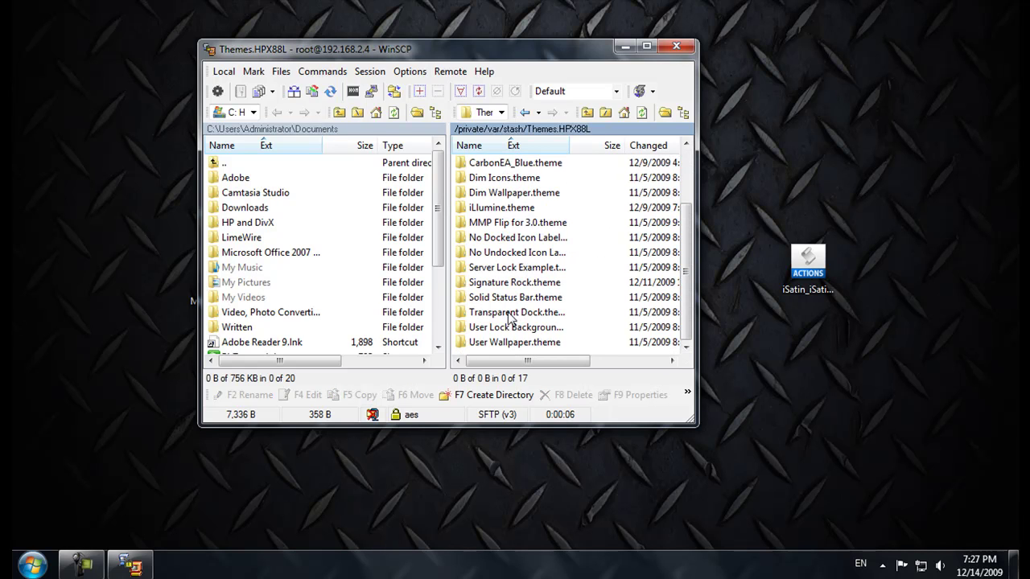
double_click(501, 278)
double_click(492, 210)
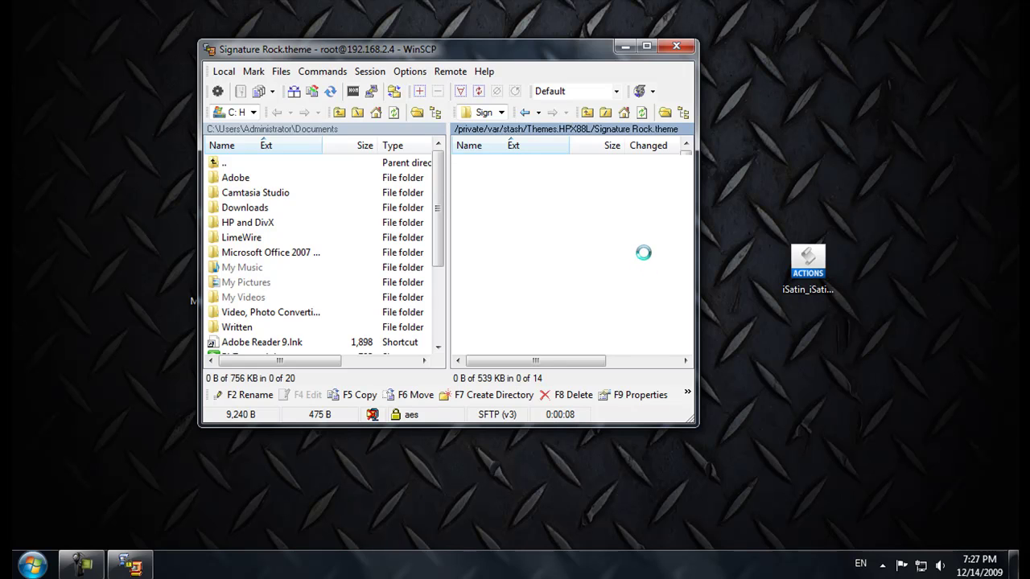
- Scroll through the Icons folder's files, then end the session and close WinSCP
scroll(525, 235, "down", 15)
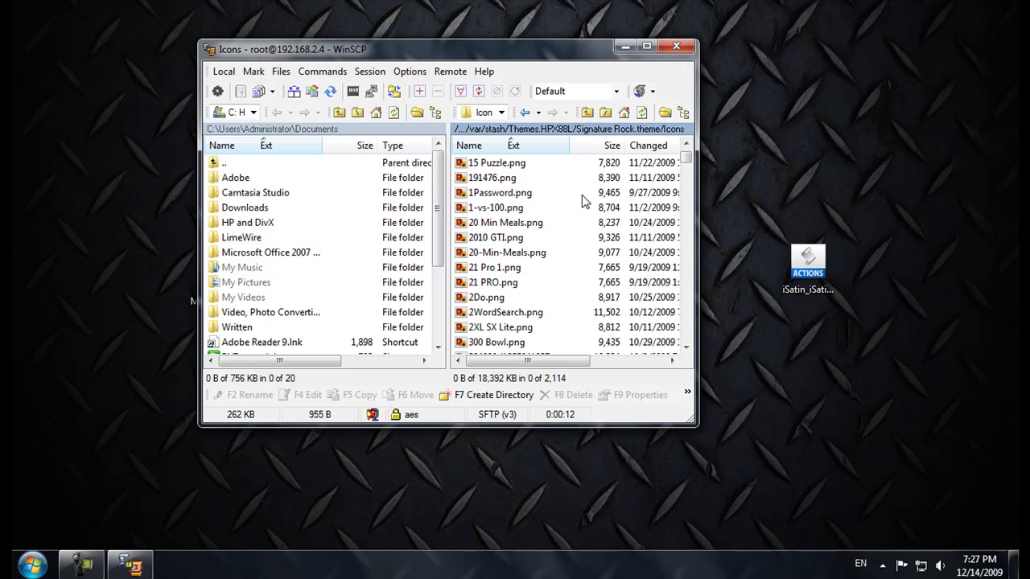
scroll(525, 235, "down", 10)
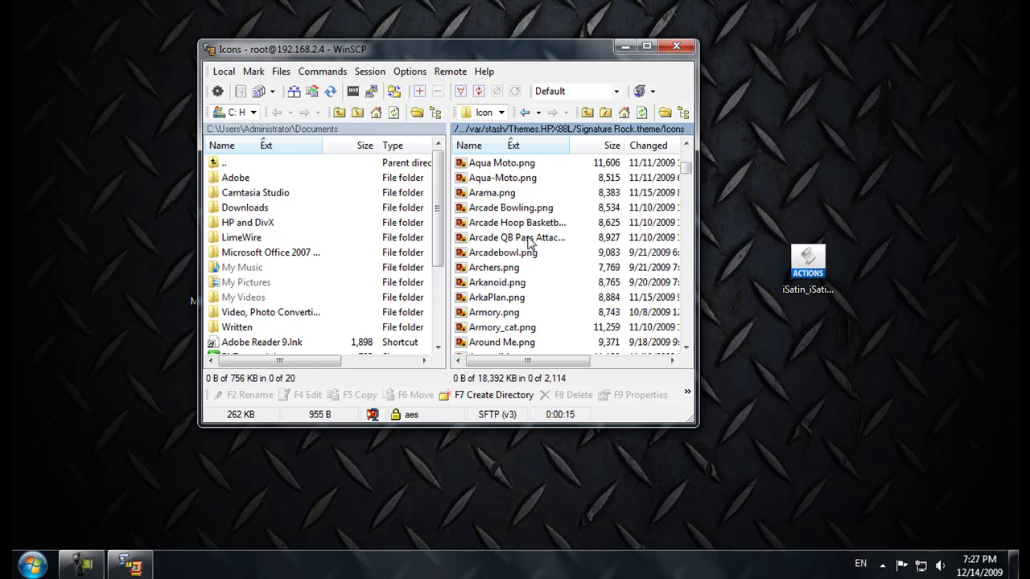
scroll(553, 262, "up", 15)
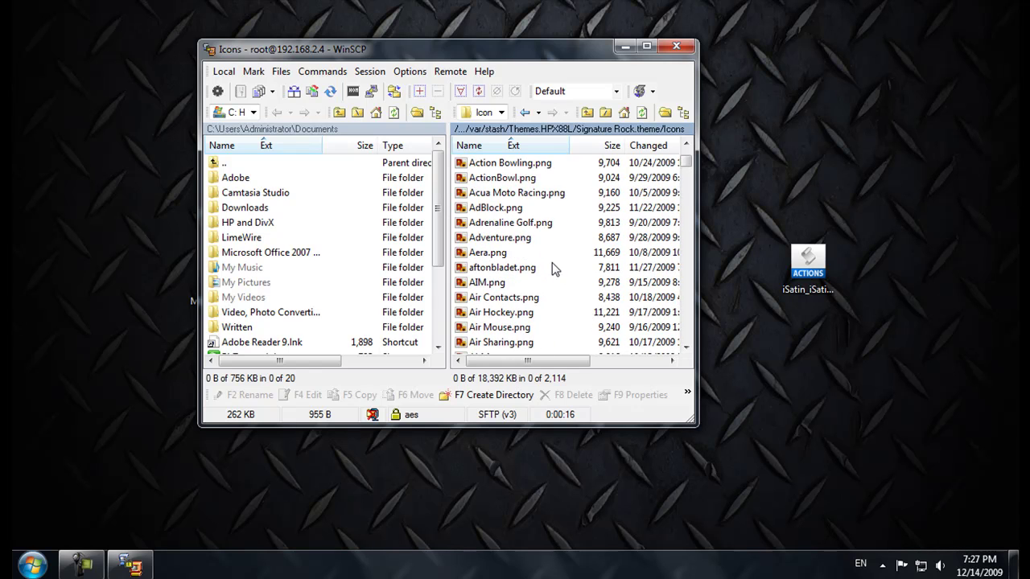
scroll(552, 262, "down", 10)
scroll(552, 262, "up", 20)
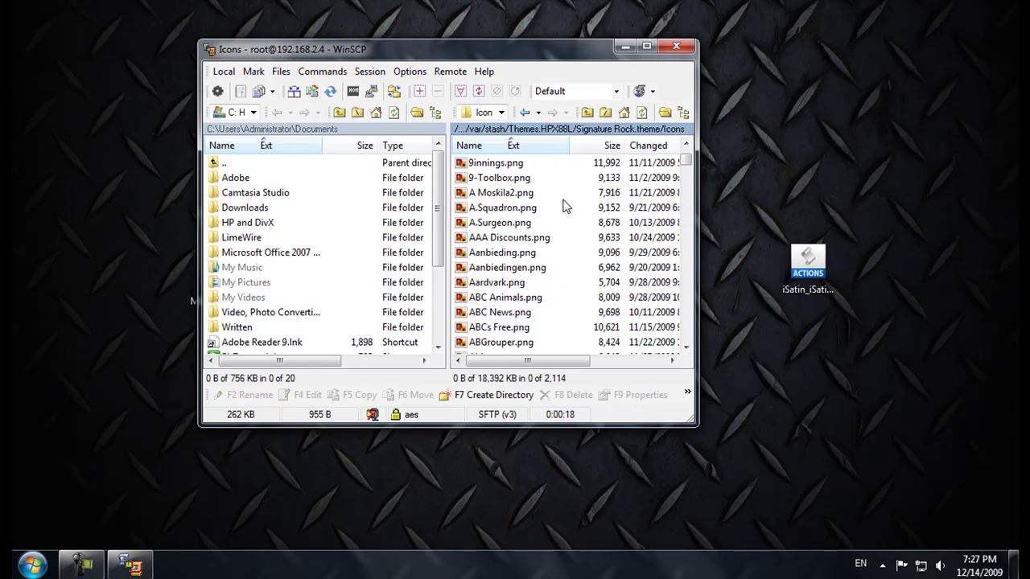
left_click(676, 46)
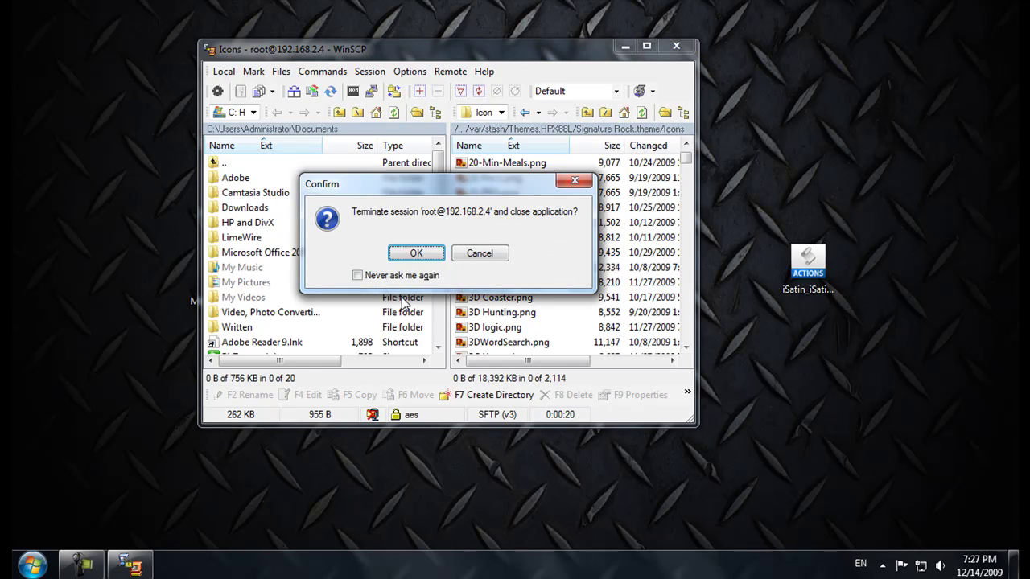
left_click(410, 256)
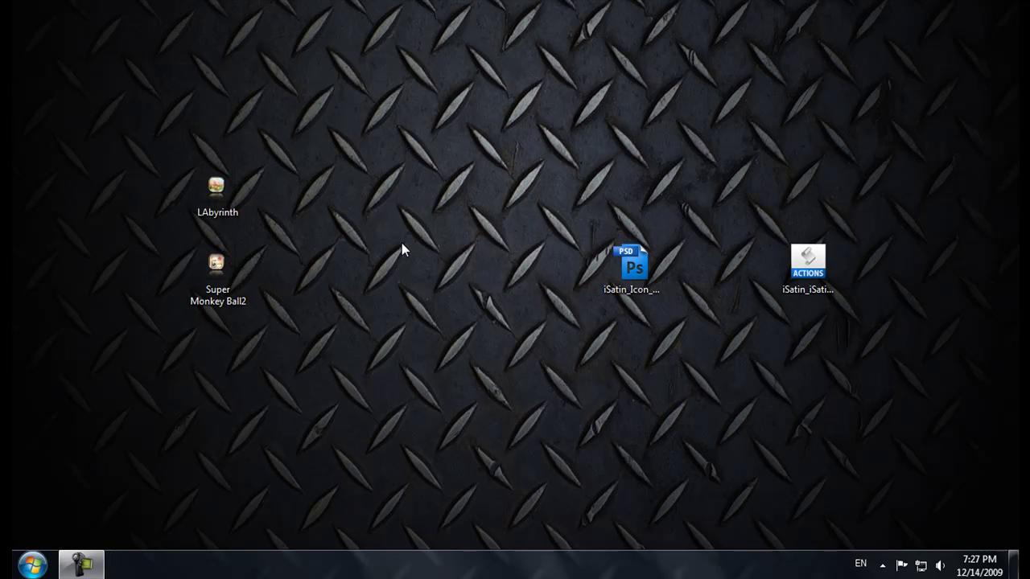